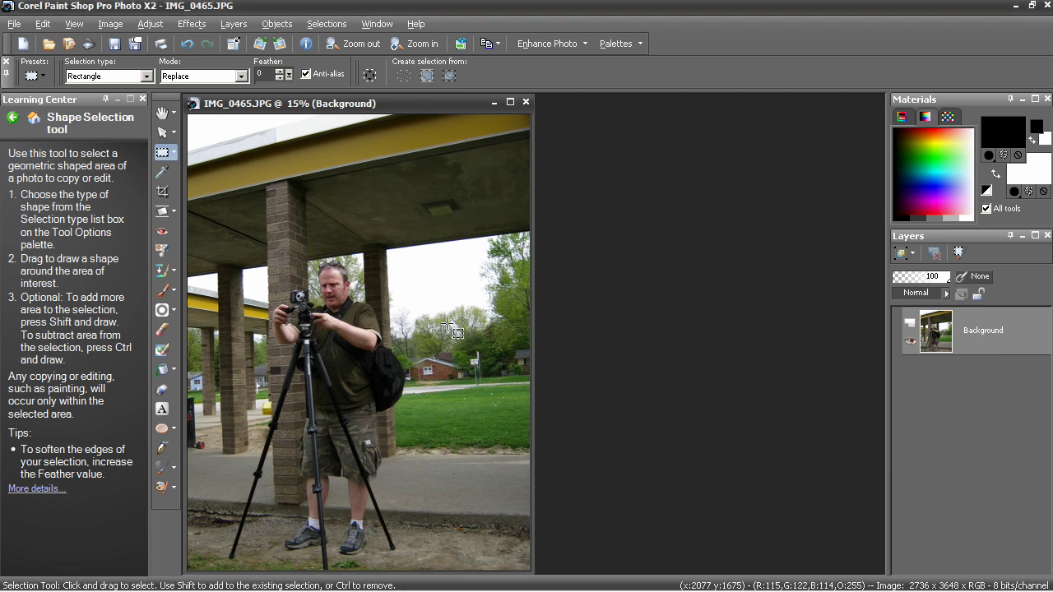
- Activate the Warp Brush tool to reshape the man in the photo
{"action": "scroll", "coordinate": [440, 323], "scroll_direction": "up", "scroll_amount": 2}
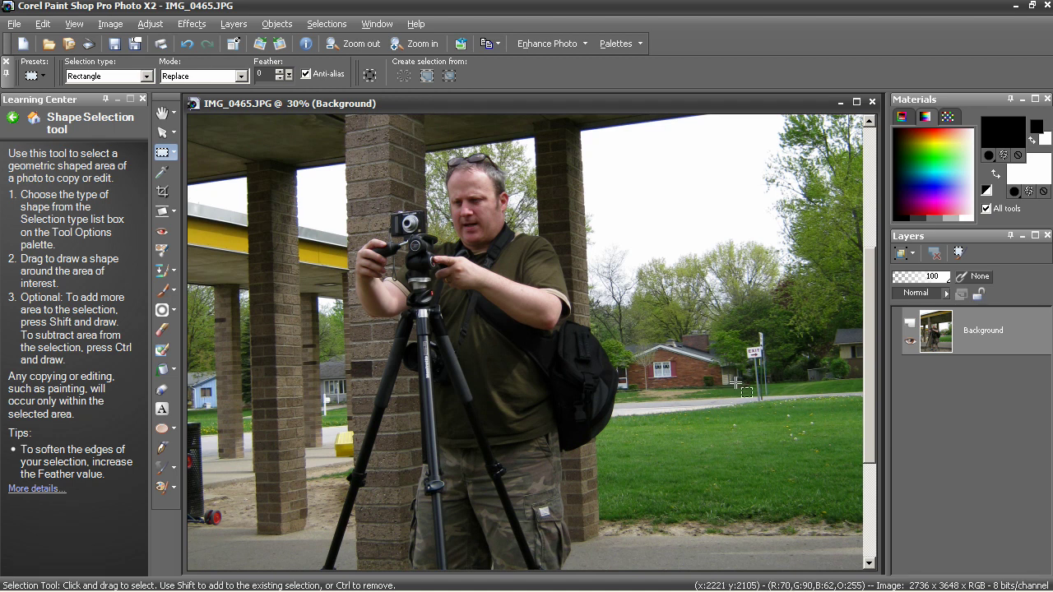
{"action": "left_click_drag", "start_coordinate": [871, 377], "coordinate": [869, 352]}
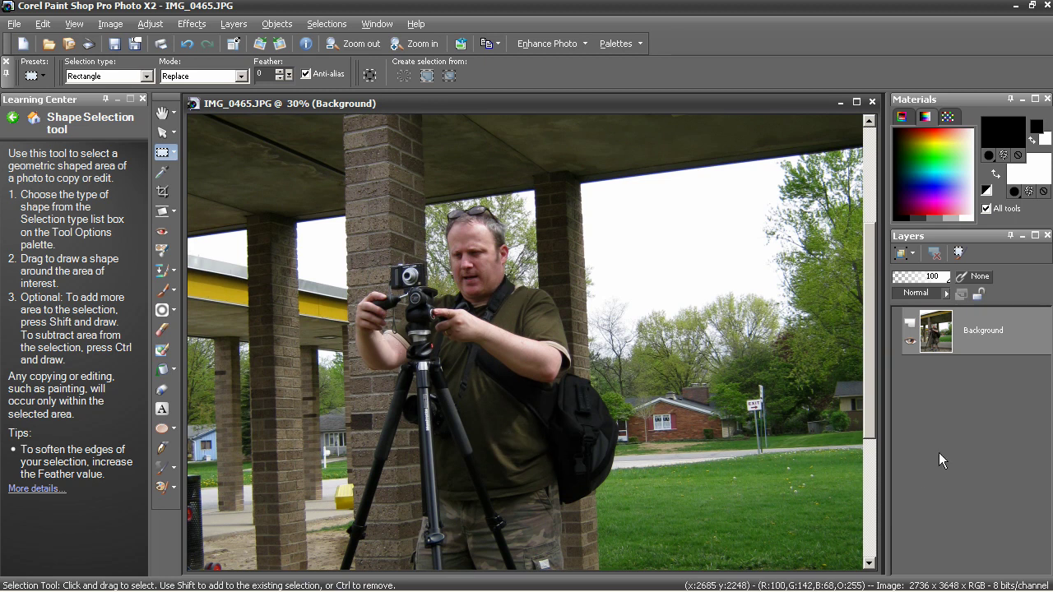
{"action": "left_click_drag", "start_coordinate": [870, 398], "coordinate": [870, 423]}
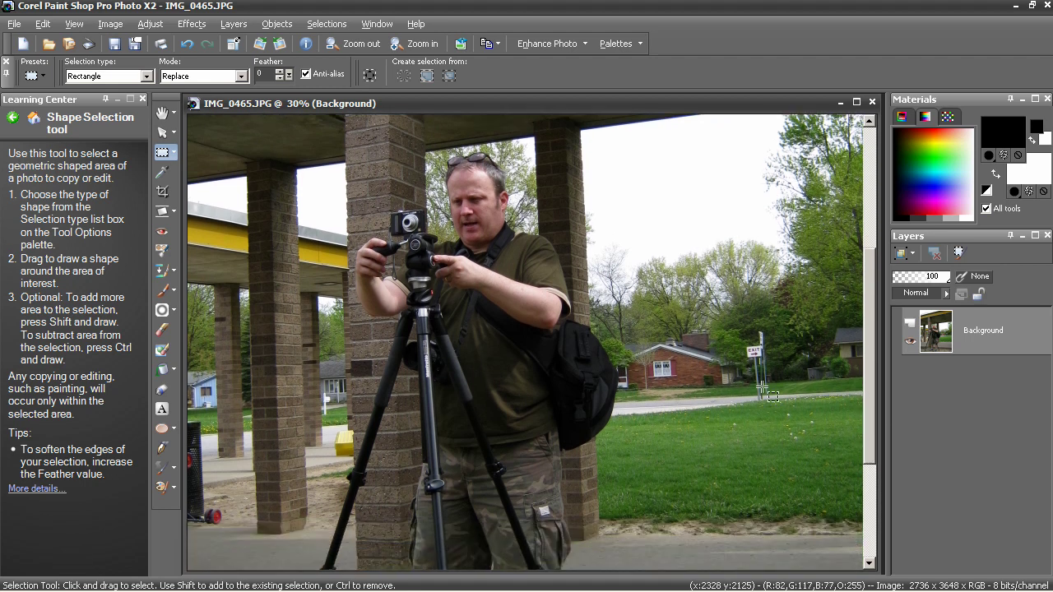
{"action": "left_click", "coordinate": [162, 468]}
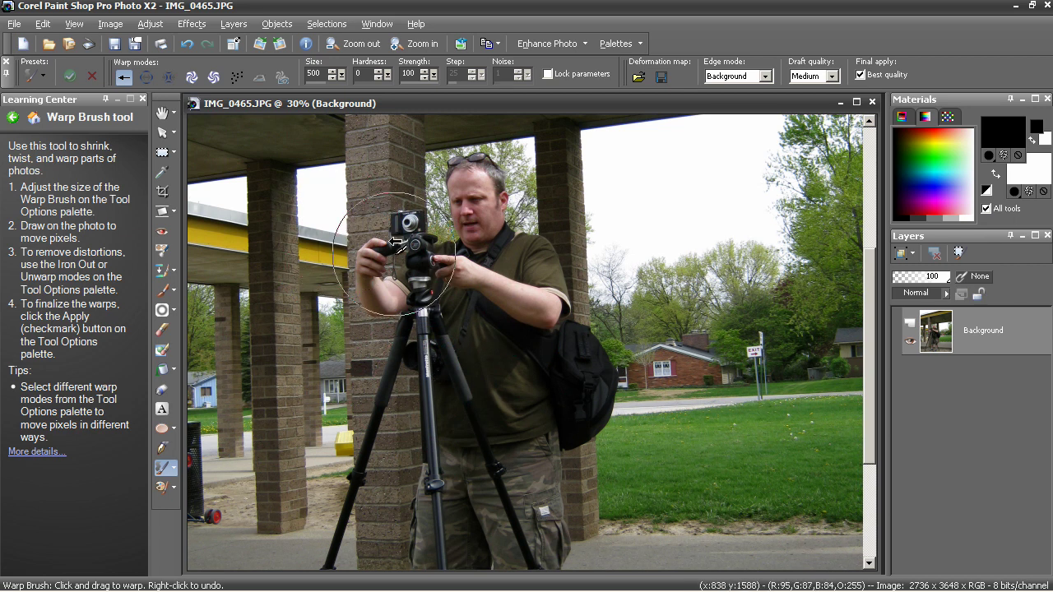
- Set the warp brush size to 150 and push the bulge of the shirt inward at the man's waist
{"action": "scroll", "coordinate": [567, 398], "scroll_direction": "down", "scroll_amount": 1}
{"action": "scroll", "coordinate": [568, 398], "scroll_direction": "up", "scroll_amount": 3}
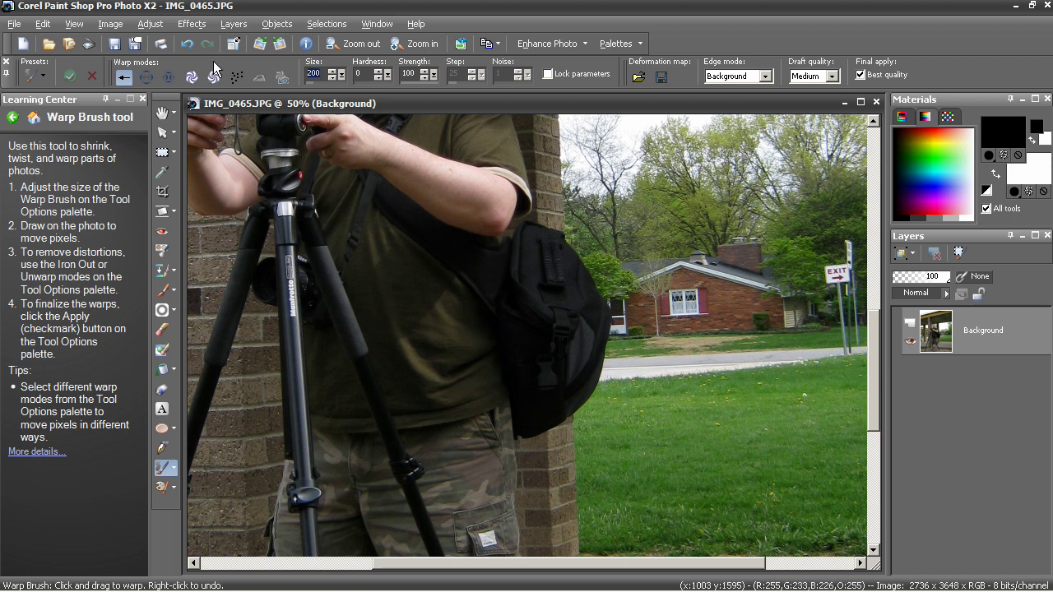
{"action": "left_click_drag", "start_coordinate": [475, 348], "coordinate": [430, 317]}
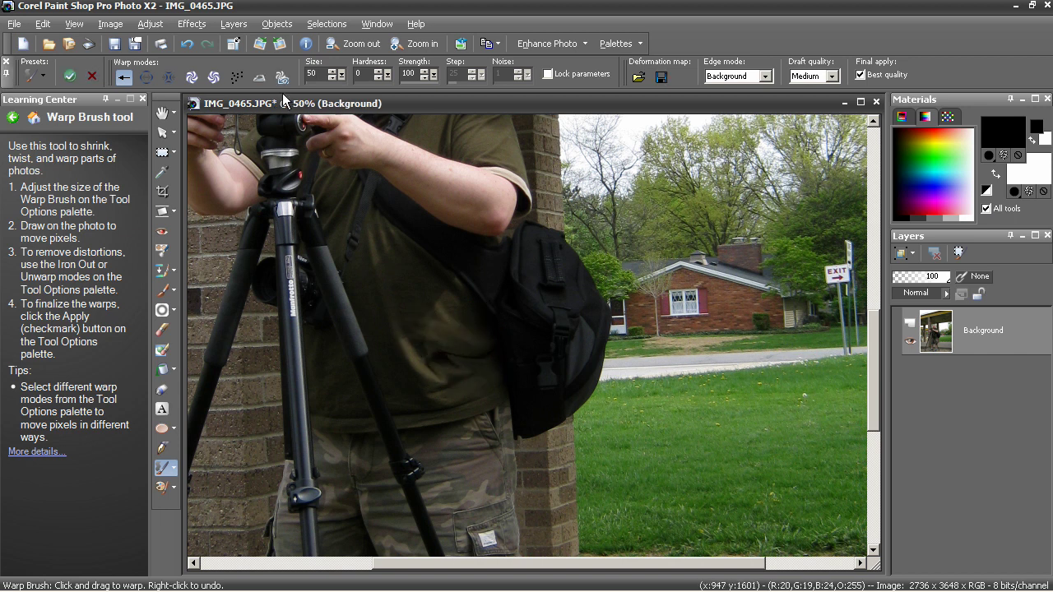
{"action": "left_click", "coordinate": [187, 47]}
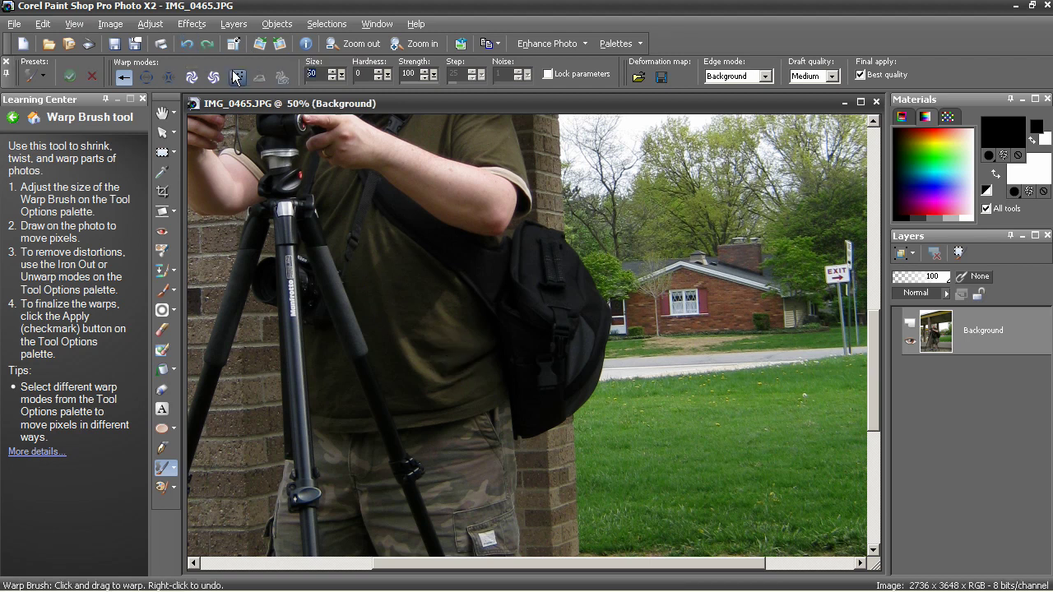
{"action": "double_click", "coordinate": [313, 74]}
{"action": "type", "text": "150"}
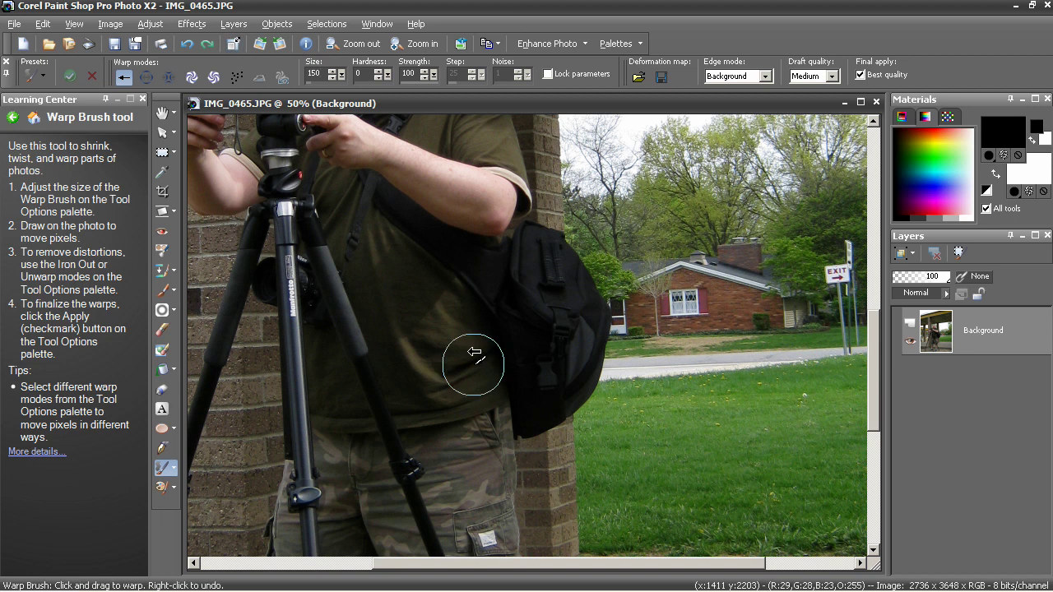
{"action": "left_click_drag", "start_coordinate": [473, 346], "coordinate": [432, 391]}
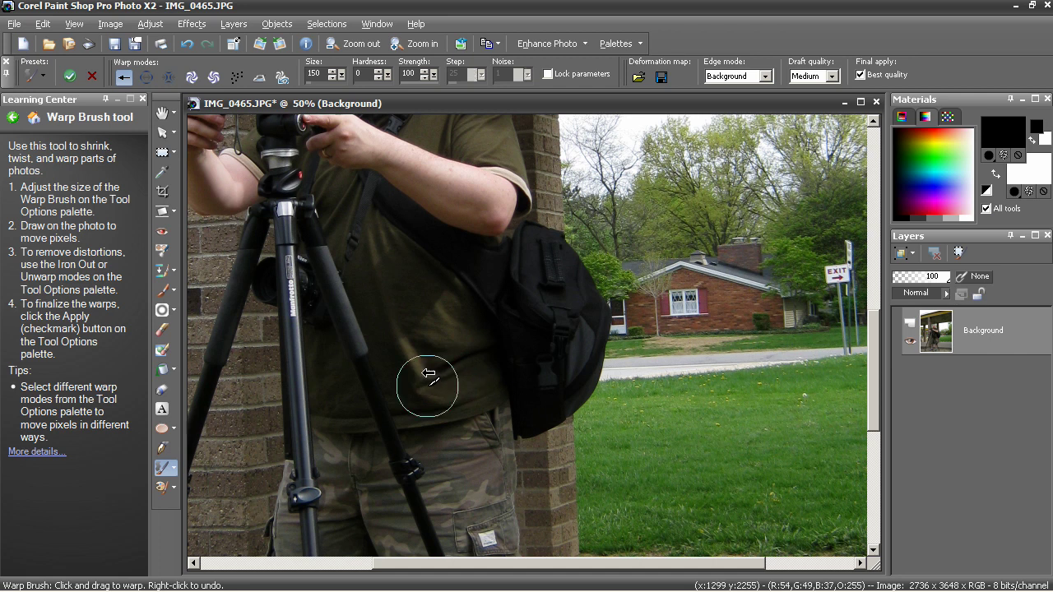
- Try reshaping the man's cheek and jaw with the warp brush at size 150, and undo the stroke
{"action": "scroll", "coordinate": [698, 401], "scroll_direction": "down", "scroll_amount": 1}
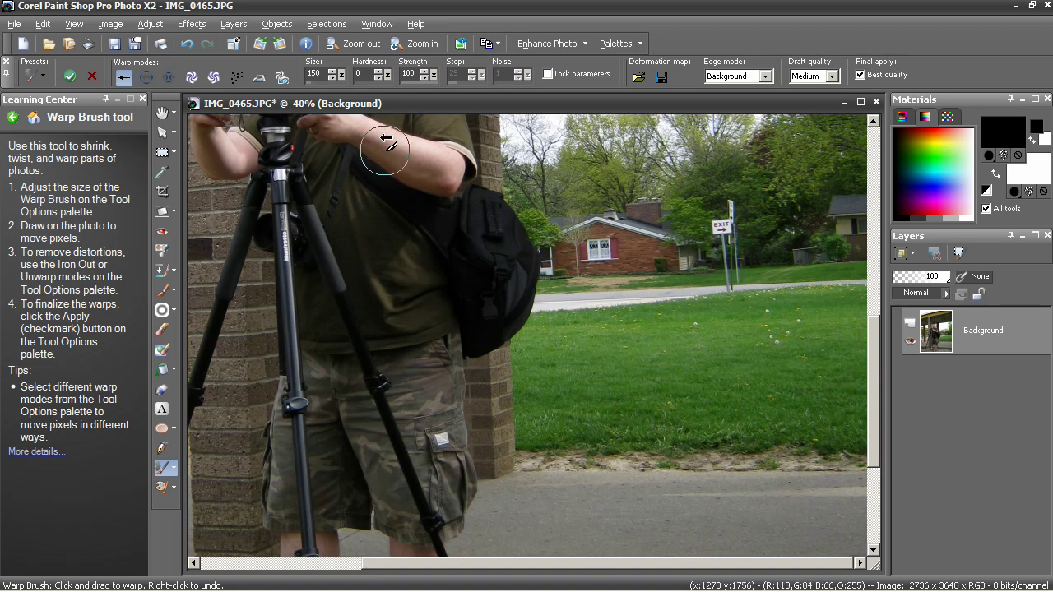
{"action": "scroll", "coordinate": [395, 198], "scroll_direction": "down", "scroll_amount": 1}
{"action": "scroll", "coordinate": [514, 428], "scroll_direction": "up", "scroll_amount": 1}
{"action": "scroll", "coordinate": [503, 317], "scroll_direction": "up", "scroll_amount": 2}
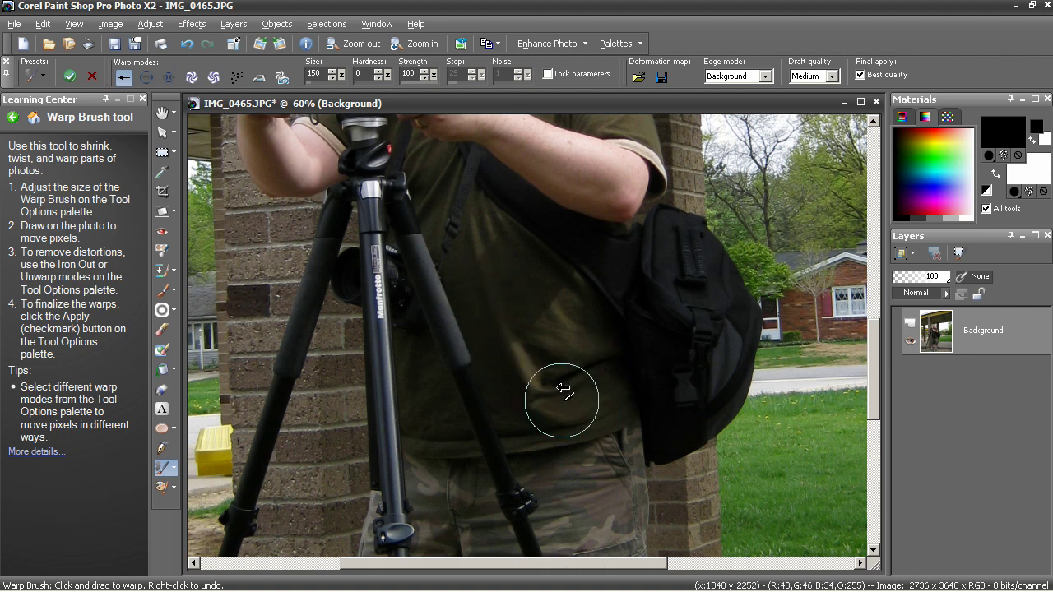
{"action": "left_click_drag", "start_coordinate": [877, 378], "coordinate": [883, 314]}
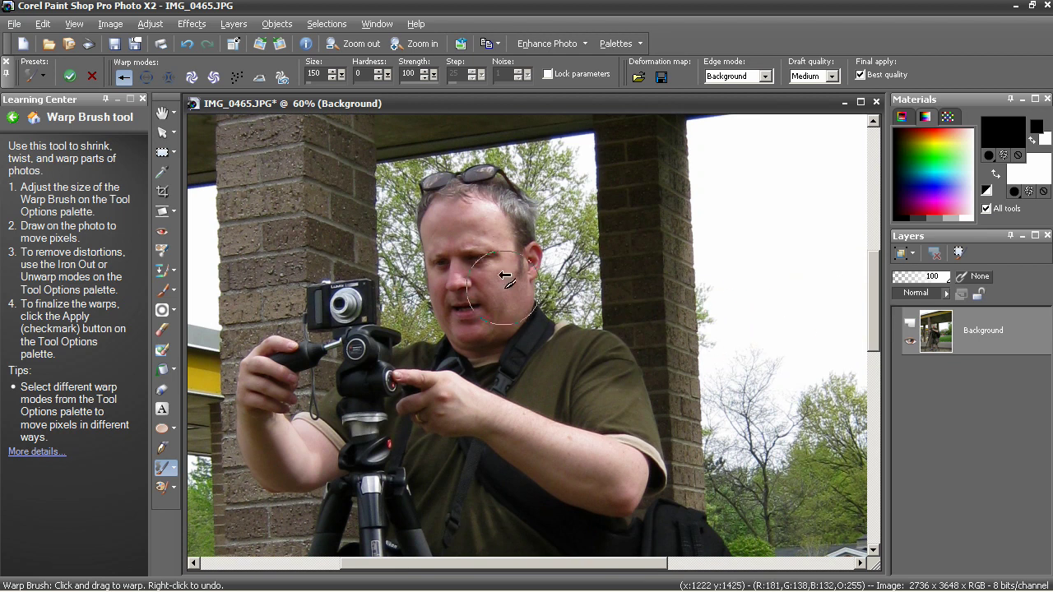
{"action": "scroll", "coordinate": [551, 309], "scroll_direction": "up", "scroll_amount": 2}
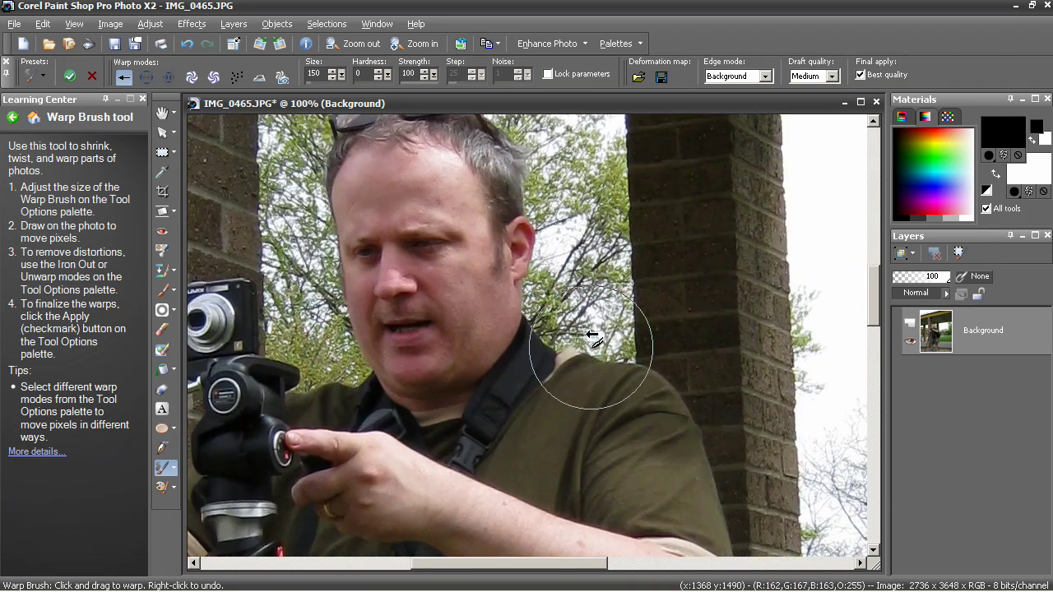
{"action": "scroll", "coordinate": [576, 364], "scroll_direction": "up", "scroll_amount": 1}
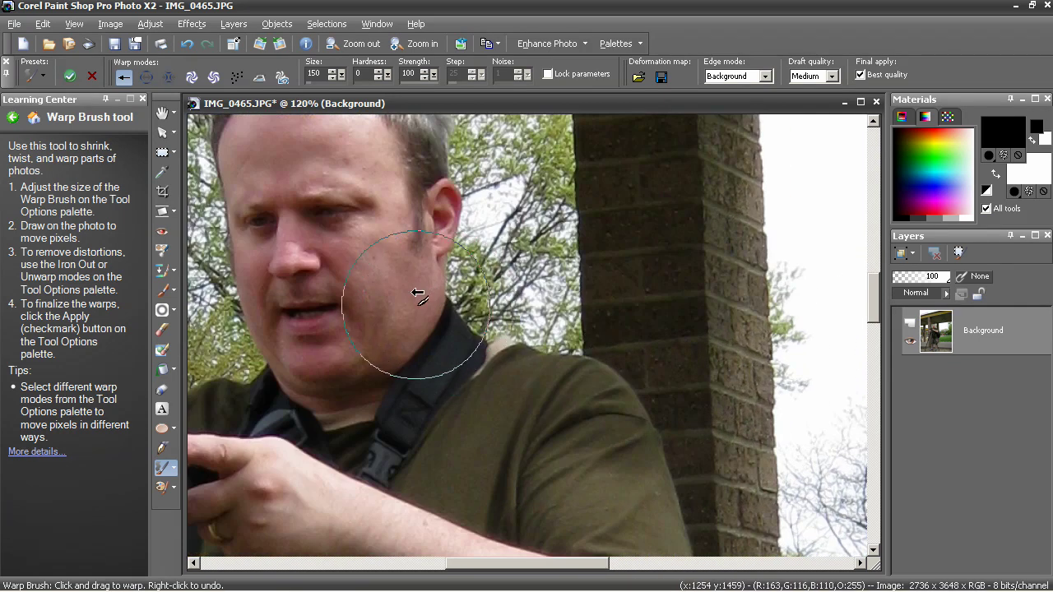
{"action": "scroll", "coordinate": [397, 287], "scroll_direction": "down", "scroll_amount": 1}
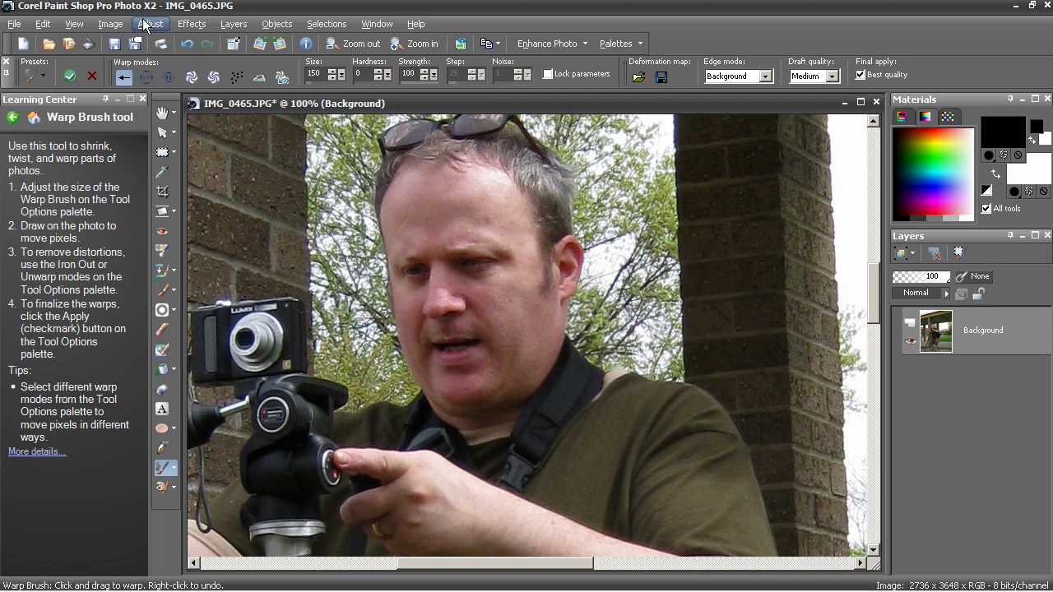
{"action": "left_click", "coordinate": [187, 43]}
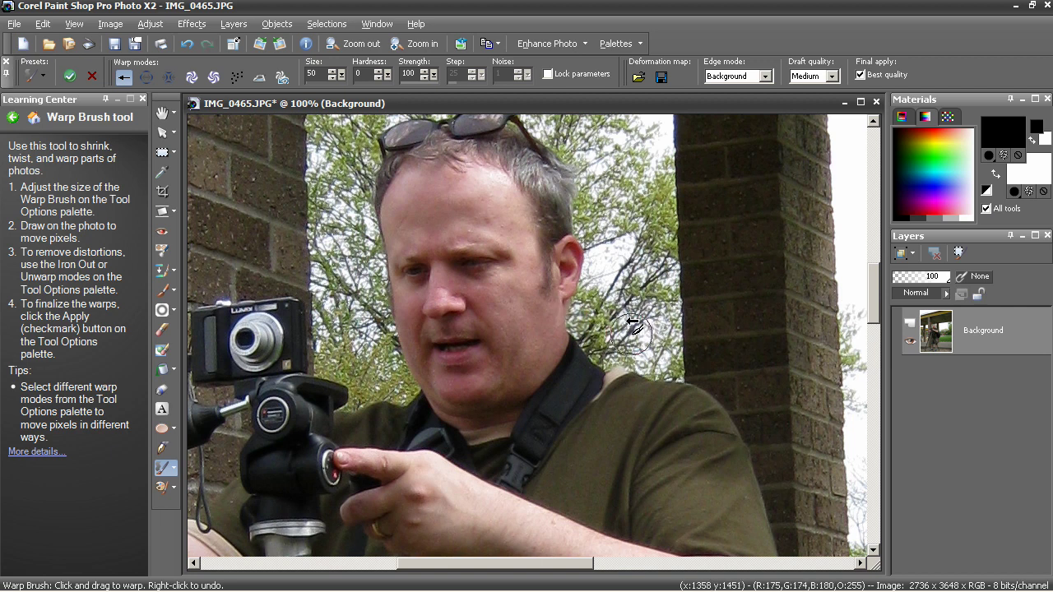
- Try nudging the jaw edge below the ear inward with the warp brush at size 50, and undo the strokes
{"action": "scroll", "coordinate": [520, 315], "scroll_direction": "up", "scroll_amount": 1}
{"action": "scroll", "coordinate": [520, 315], "scroll_direction": "up", "scroll_amount": 1}
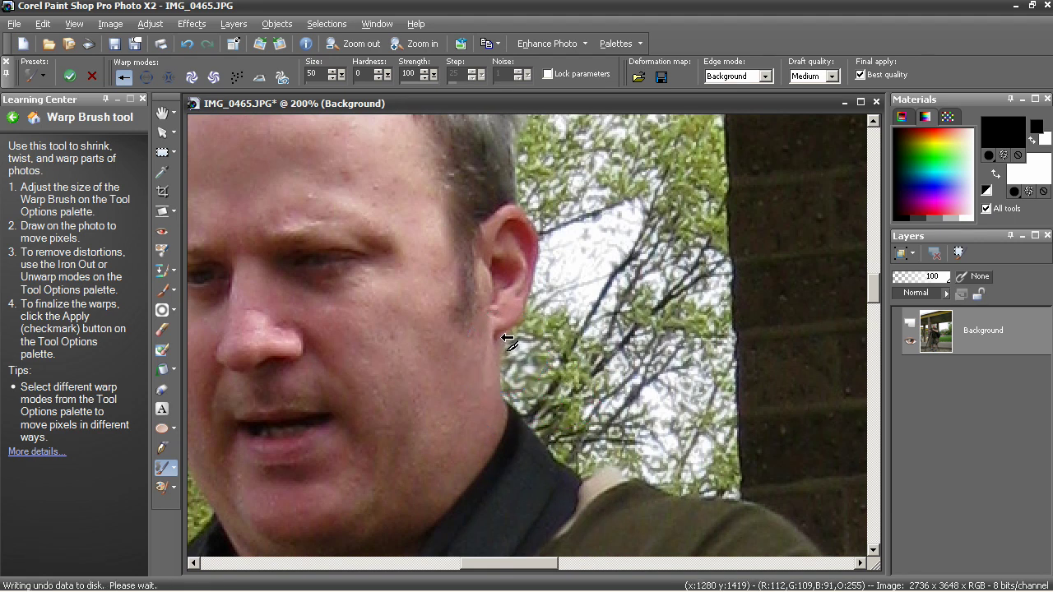
{"action": "scroll", "coordinate": [507, 337], "scroll_direction": "down", "scroll_amount": 2}
{"action": "scroll", "coordinate": [444, 281], "scroll_direction": "down", "scroll_amount": 1}
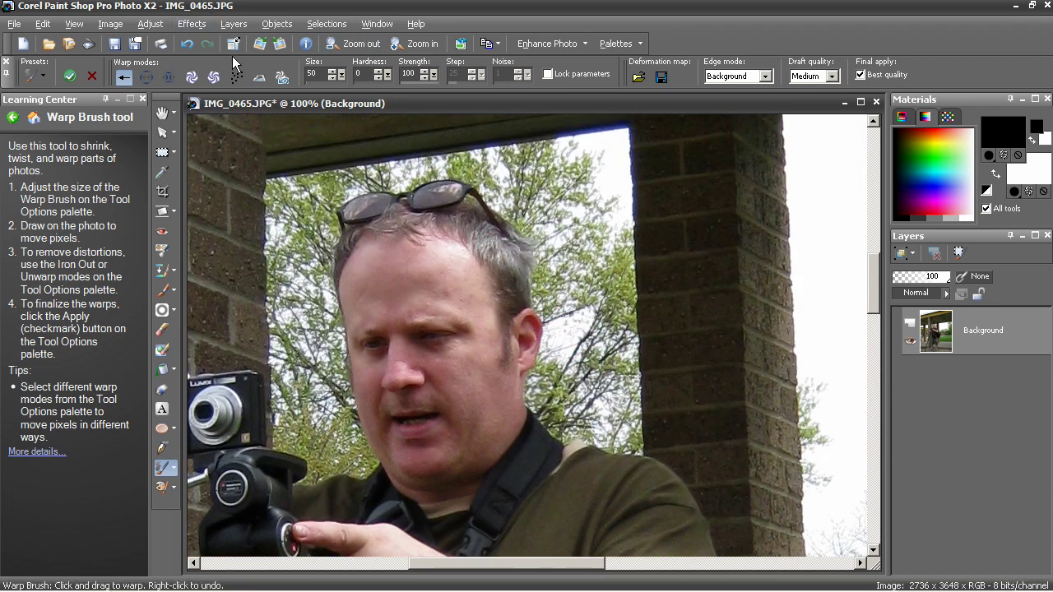
{"action": "left_click", "coordinate": [187, 44]}
{"action": "left_click", "coordinate": [188, 44]}
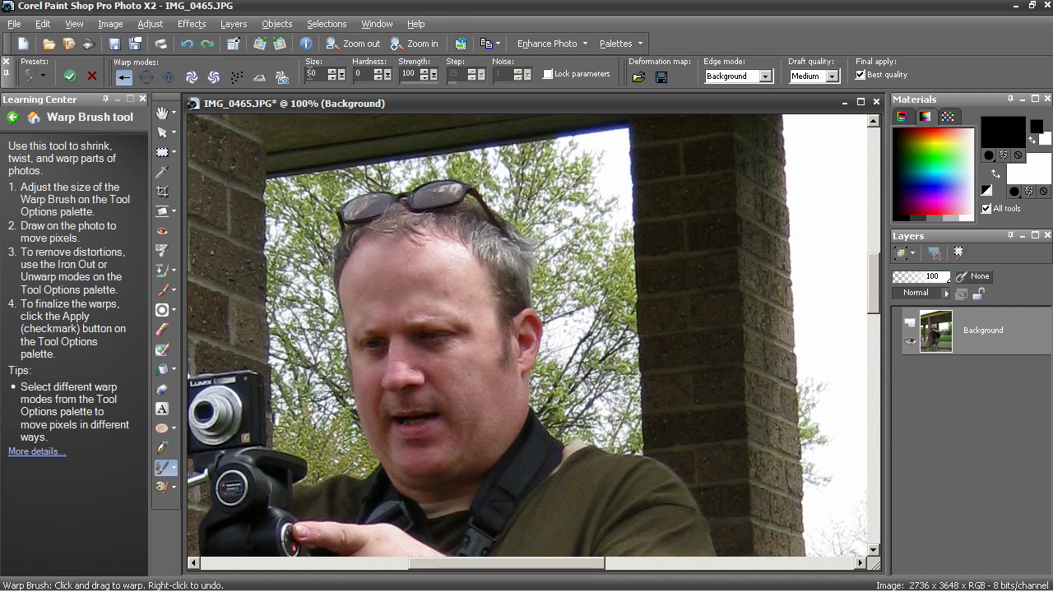
- Push the jaw below the ear inward at brush size 150, and refine the jawline along the camera strap at size 50
{"action": "type", "text": "150"}
{"action": "left_click_drag", "start_coordinate": [543, 394], "coordinate": [539, 393]}
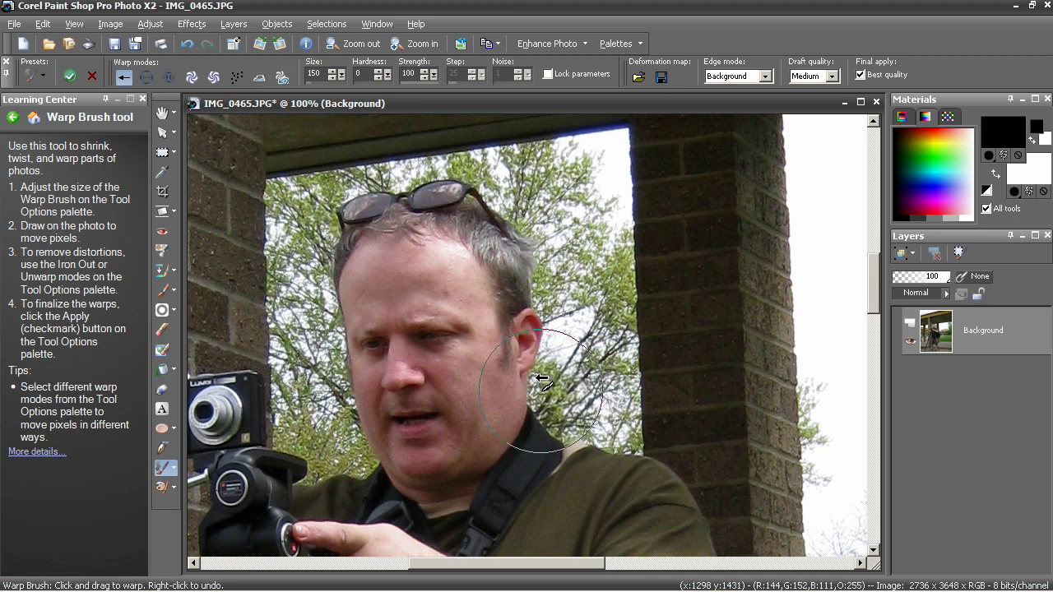
{"action": "scroll", "coordinate": [482, 444], "scroll_direction": "down", "scroll_amount": 1}
{"action": "scroll", "coordinate": [506, 348], "scroll_direction": "up", "scroll_amount": 3}
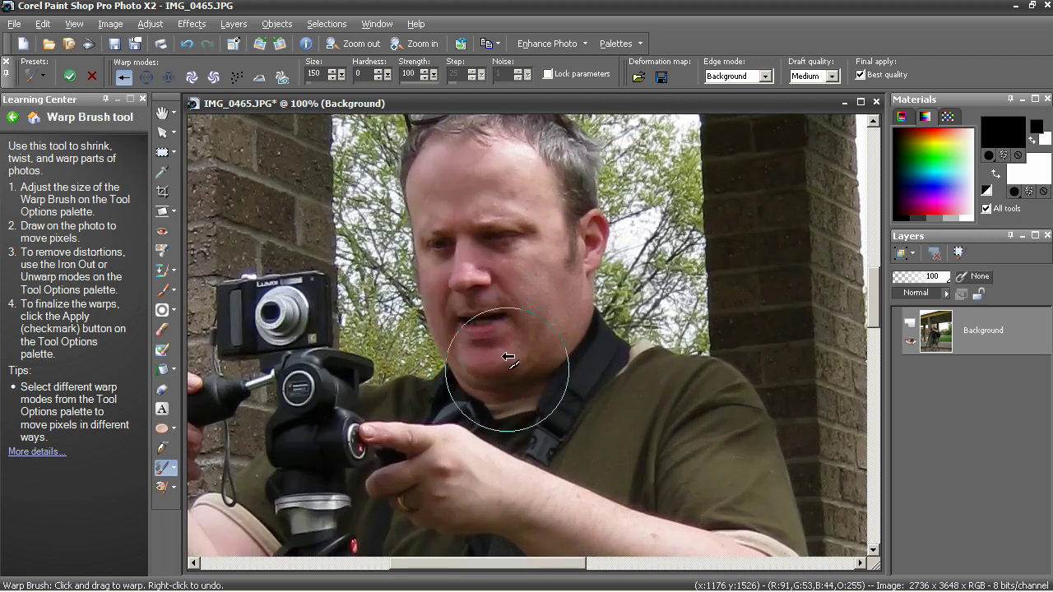
{"action": "scroll", "coordinate": [540, 312], "scroll_direction": "up", "scroll_amount": 1}
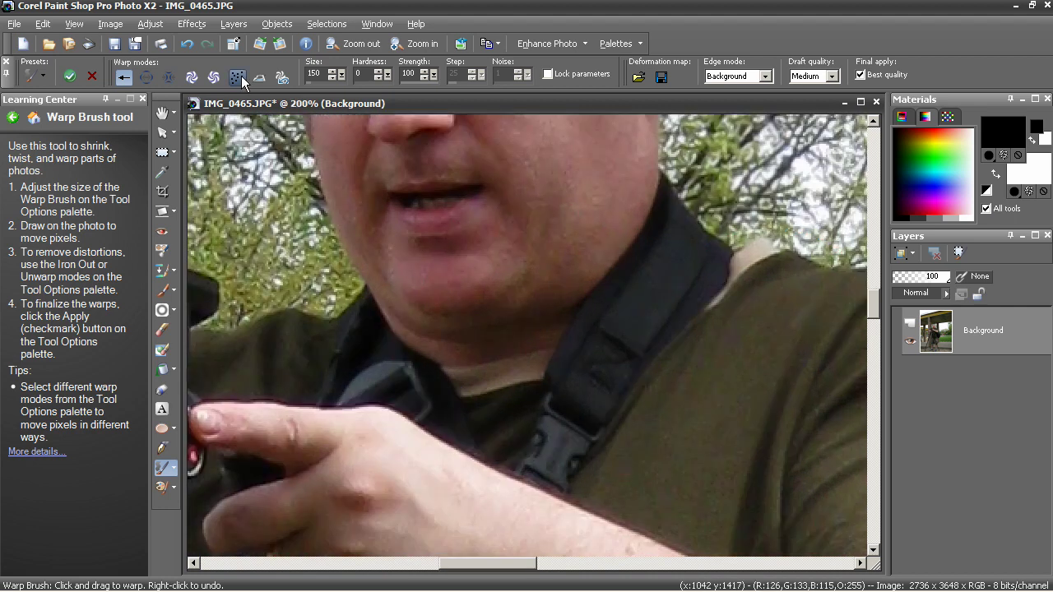
{"action": "type", "text": "50"}
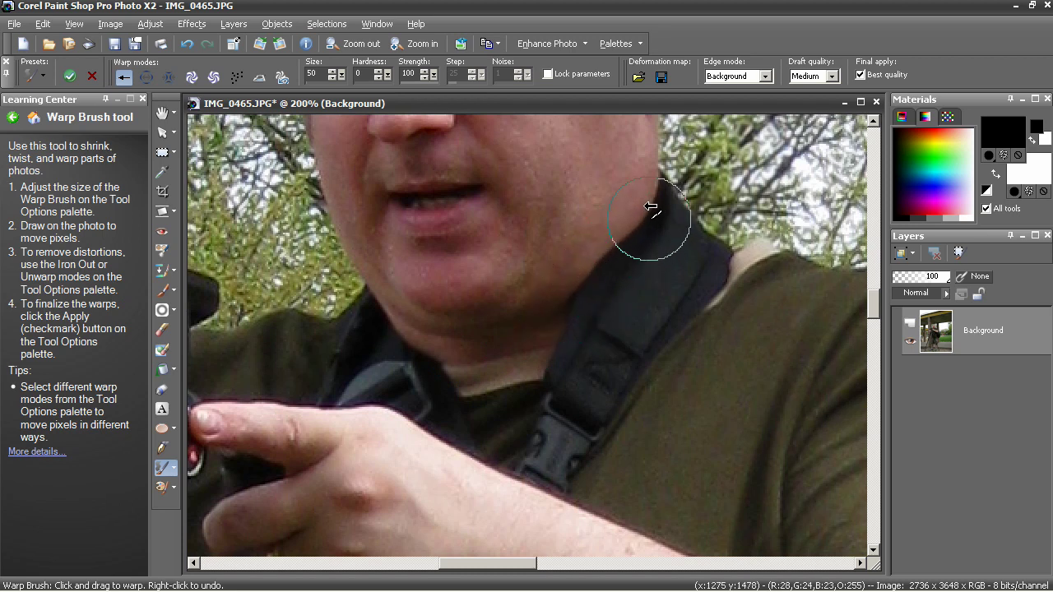
{"action": "left_click_drag", "start_coordinate": [633, 232], "coordinate": [611, 271]}
{"action": "mouse_move", "coordinate": [658, 202]}
{"action": "left_mouse_down"}
{"action": "mouse_move", "coordinate": [630, 228]}
{"action": "mouse_move", "coordinate": [646, 200]}
{"action": "mouse_move", "coordinate": [623, 237]}
{"action": "left_mouse_up"}
- Warp the jaw and neck edge beside the camera strap with brush size 150, undoing the stray nudge near the chin
{"action": "scroll", "coordinate": [663, 298], "scroll_direction": "down", "scroll_amount": 1}
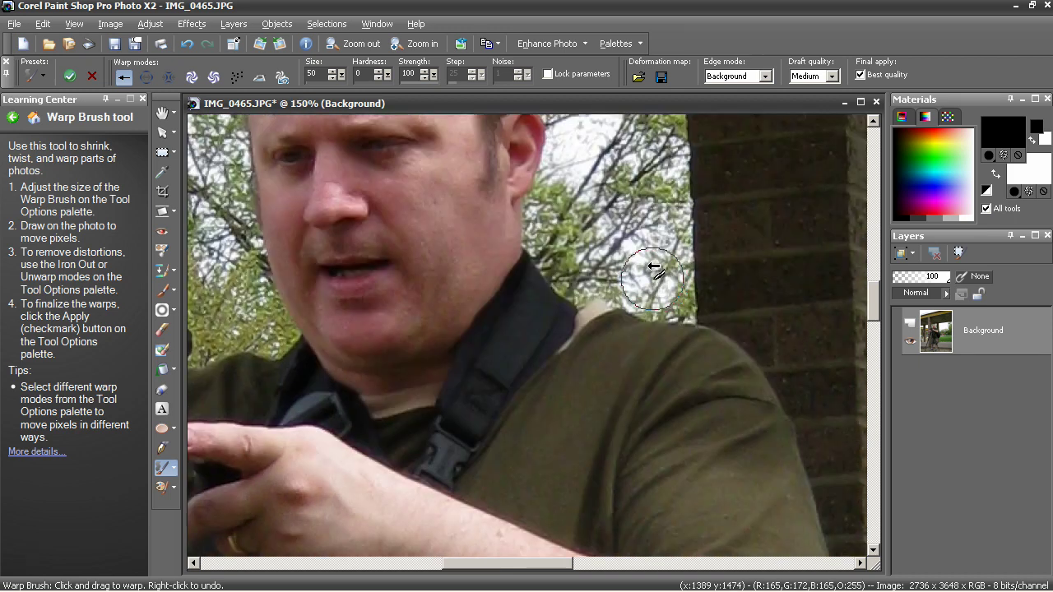
{"action": "scroll", "coordinate": [496, 358], "scroll_direction": "up", "scroll_amount": 1}
{"action": "scroll", "coordinate": [499, 277], "scroll_direction": "down", "scroll_amount": 2}
{"action": "left_click_drag", "start_coordinate": [428, 385], "coordinate": [435, 382]}
{"action": "left_click", "coordinate": [189, 43]}
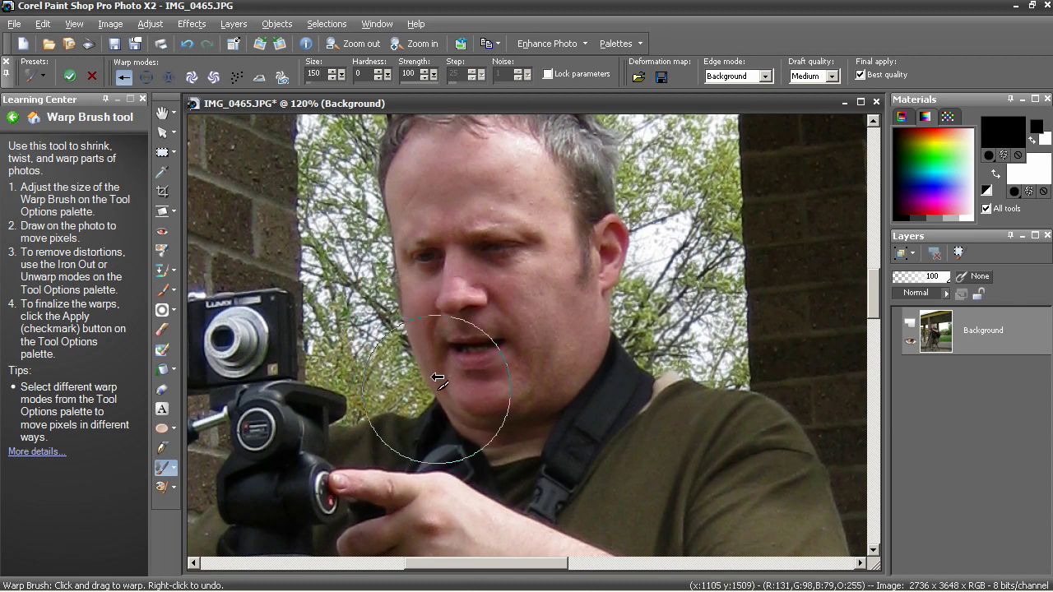
{"action": "left_click_drag", "start_coordinate": [586, 401], "coordinate": [614, 352]}
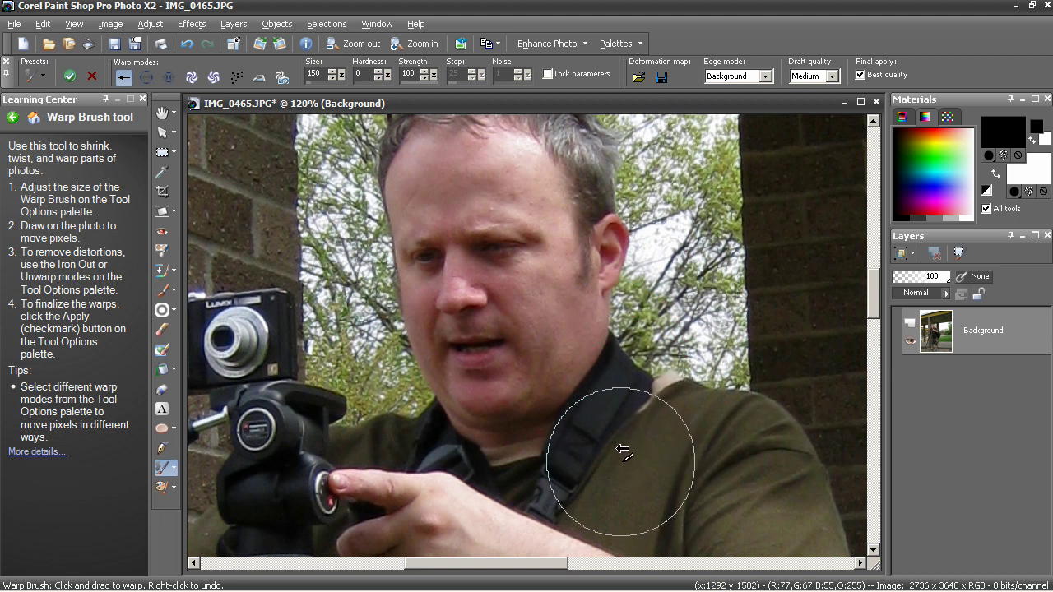
- Slim the forearm and elbow in front of the brick column with the size 150 warp brush, undoing the last elbow stroke
{"action": "scroll", "coordinate": [621, 416], "scroll_direction": "down", "scroll_amount": 1}
{"action": "scroll", "coordinate": [621, 415], "scroll_direction": "down", "scroll_amount": 3}
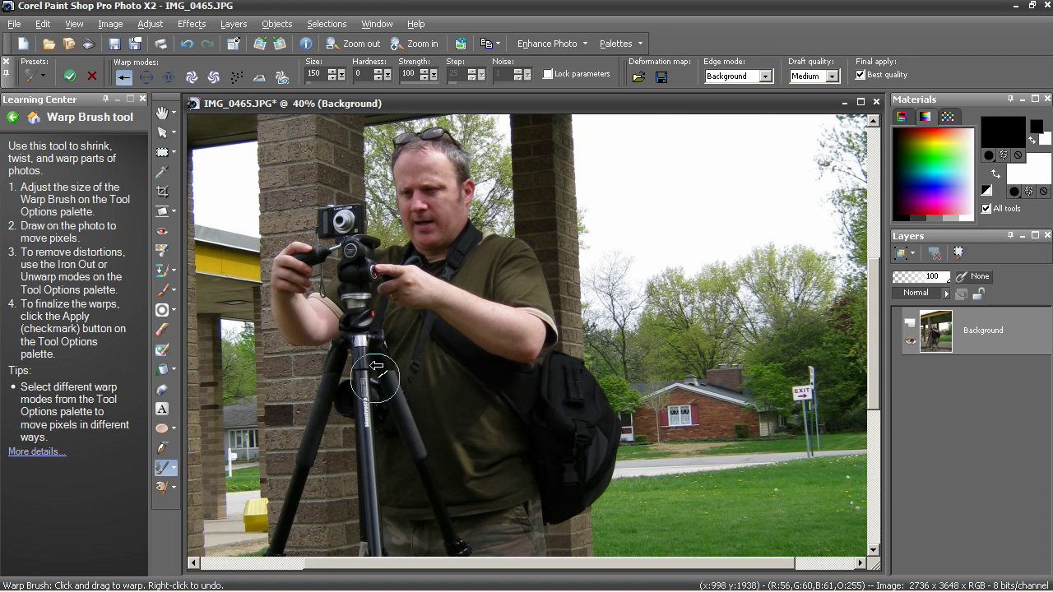
{"action": "scroll", "coordinate": [418, 399], "scroll_direction": "up", "scroll_amount": 4}
{"action": "mouse_move", "coordinate": [566, 321]}
{"action": "left_mouse_down"}
{"action": "mouse_move", "coordinate": [478, 262]}
{"action": "mouse_move", "coordinate": [455, 352]}
{"action": "mouse_move", "coordinate": [409, 331]}
{"action": "mouse_move", "coordinate": [473, 336]}
{"action": "mouse_move", "coordinate": [439, 373]}
{"action": "mouse_move", "coordinate": [402, 246]}
{"action": "mouse_move", "coordinate": [440, 381]}
{"action": "mouse_move", "coordinate": [450, 382]}
{"action": "mouse_move", "coordinate": [407, 382]}
{"action": "mouse_move", "coordinate": [406, 350]}
{"action": "mouse_move", "coordinate": [388, 322]}
{"action": "mouse_move", "coordinate": [404, 370]}
{"action": "left_mouse_up"}
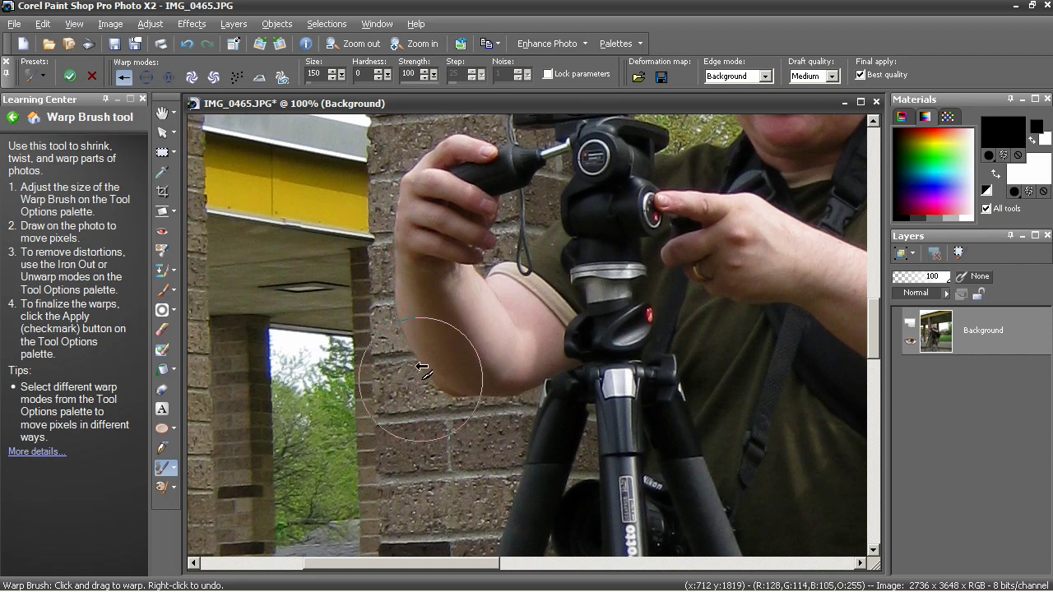
{"action": "scroll", "coordinate": [430, 371], "scroll_direction": "up", "scroll_amount": 1}
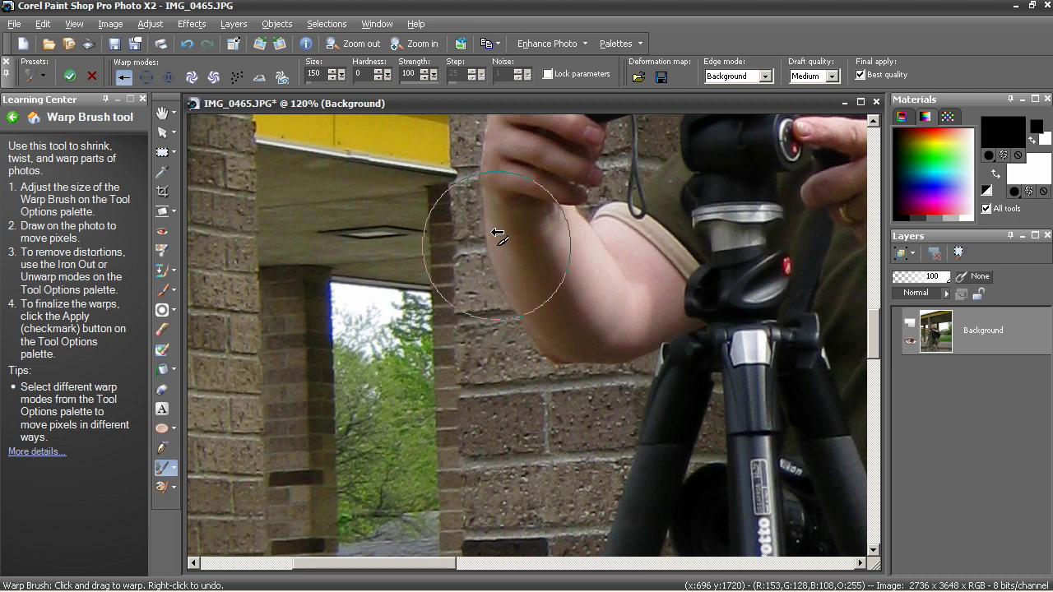
{"action": "mouse_move", "coordinate": [631, 370]}
{"action": "left_mouse_down"}
{"action": "mouse_move", "coordinate": [632, 333]}
{"action": "mouse_move", "coordinate": [641, 338]}
{"action": "left_mouse_up"}
{"action": "left_click", "coordinate": [186, 44]}
- Set the warp brush size to 50 and smooth the underside of the elbow up toward the tripod
{"action": "scroll", "coordinate": [757, 386], "scroll_direction": "up", "scroll_amount": 2}
{"action": "scroll", "coordinate": [327, 291], "scroll_direction": "up", "scroll_amount": 1}
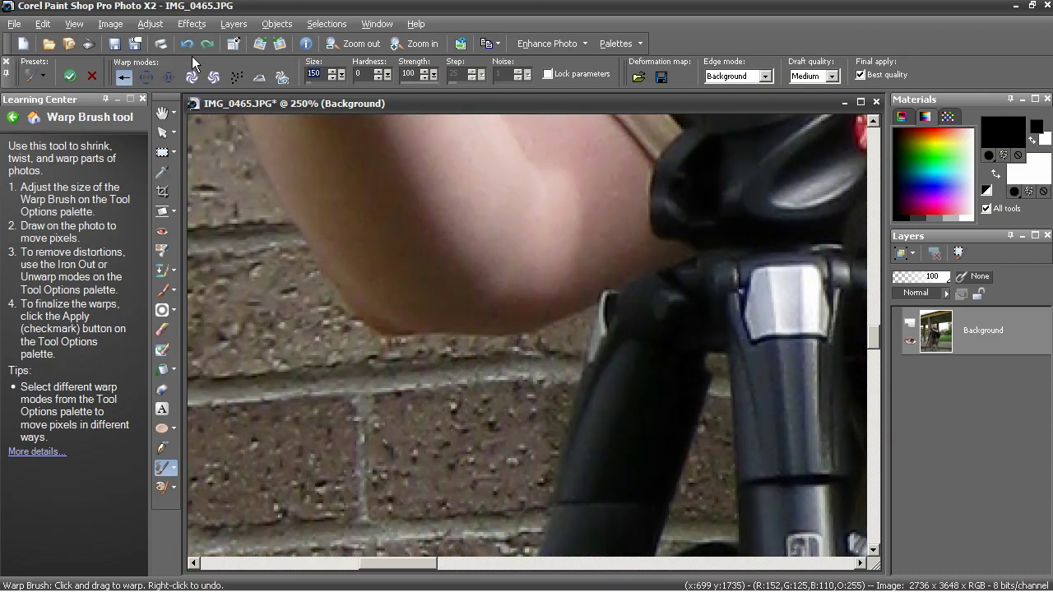
{"action": "mouse_move", "coordinate": [364, 273]}
{"action": "left_mouse_down"}
{"action": "mouse_move", "coordinate": [568, 308]}
{"action": "mouse_move", "coordinate": [520, 319]}
{"action": "mouse_move", "coordinate": [531, 304]}
{"action": "mouse_move", "coordinate": [523, 270]}
{"action": "mouse_move", "coordinate": [516, 287]}
{"action": "mouse_move", "coordinate": [523, 275]}
{"action": "mouse_move", "coordinate": [559, 285]}
{"action": "left_mouse_up"}
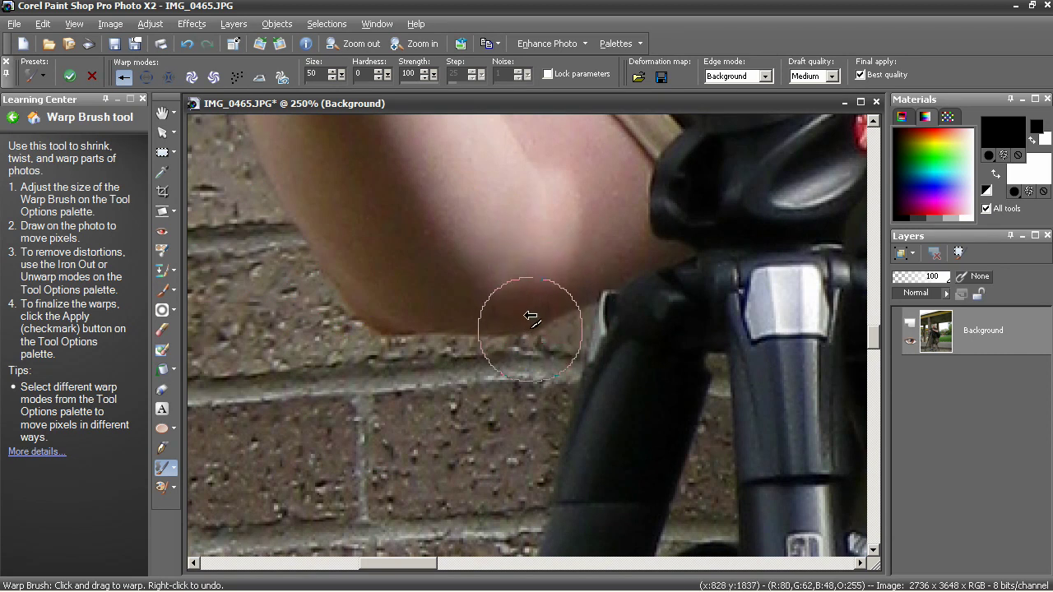
{"action": "mouse_move", "coordinate": [499, 336]}
{"action": "left_mouse_down"}
{"action": "mouse_move", "coordinate": [474, 336]}
{"action": "mouse_move", "coordinate": [553, 309]}
{"action": "left_mouse_up"}
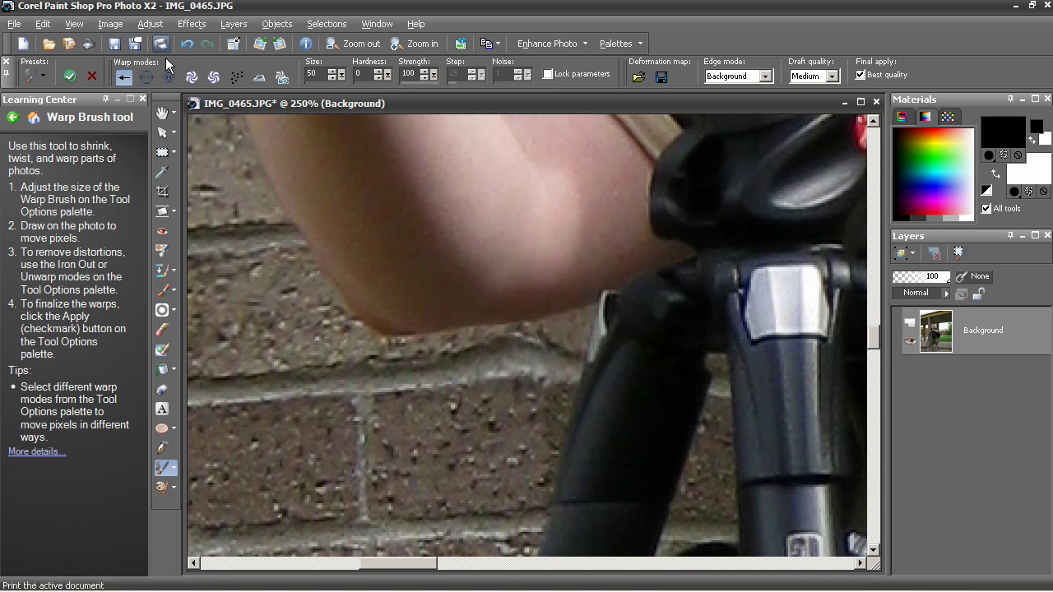
- Apply the pending warp and, with the Clone Brush at size 20, copy straight mortar over the distorted brick joint below the elbow
{"action": "left_click", "coordinate": [163, 274]}
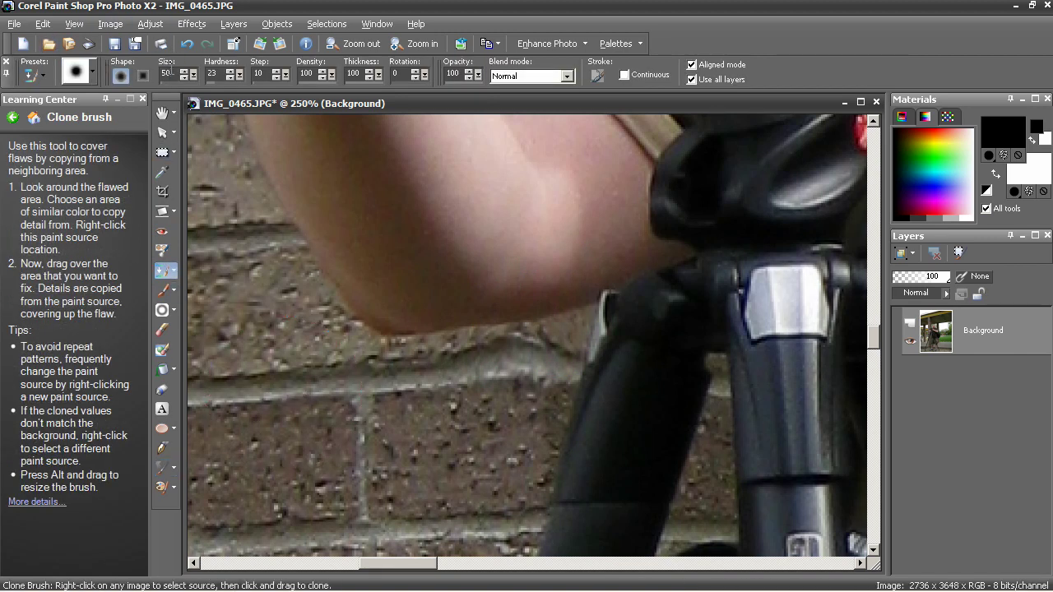
{"action": "type", "text": "20"}
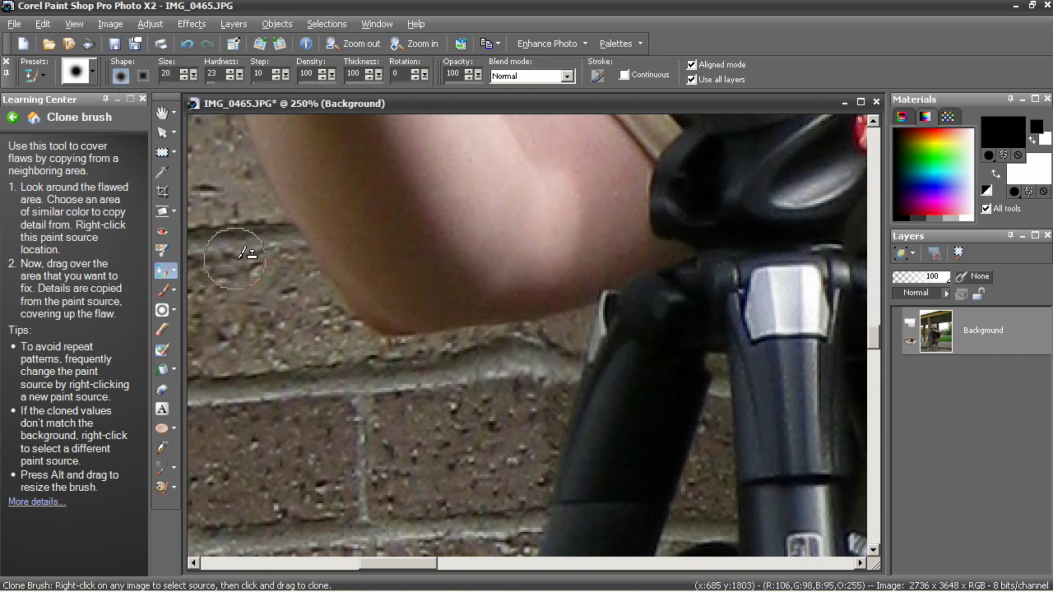
{"action": "right_click", "coordinate": [249, 387]}
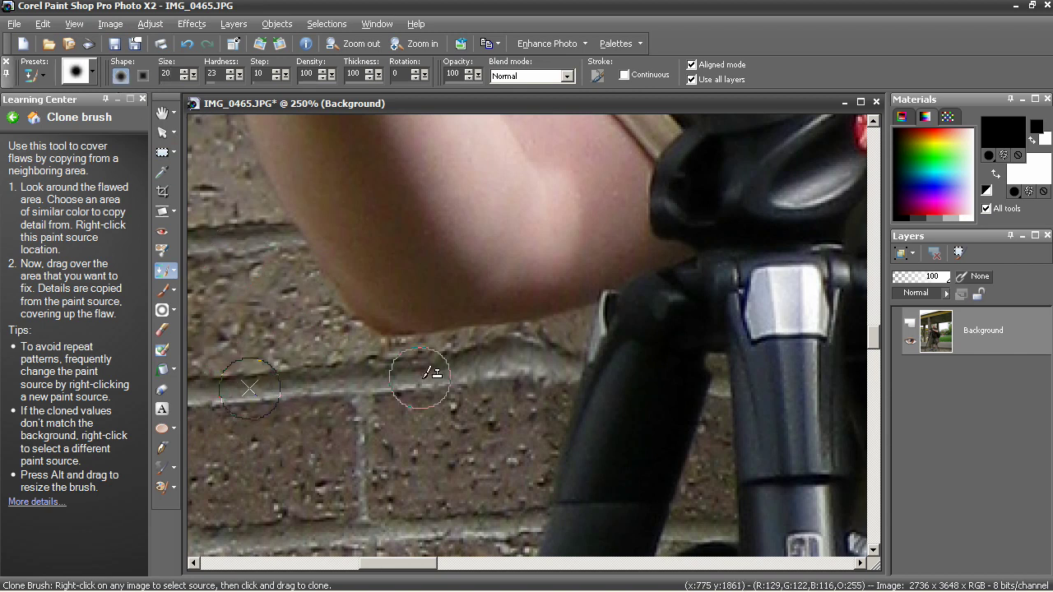
{"action": "left_click", "coordinate": [469, 370]}
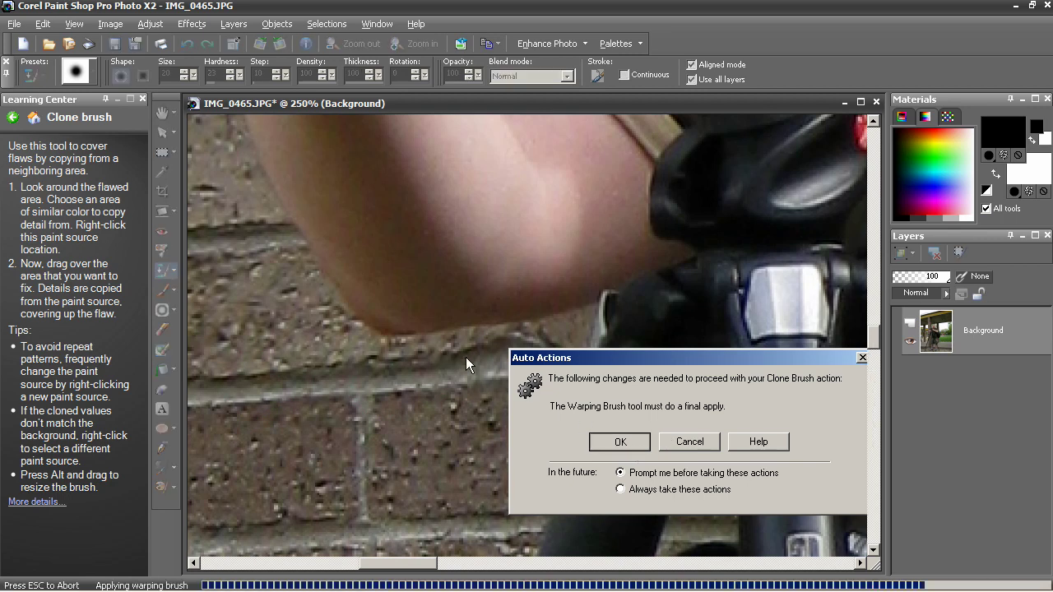
{"action": "key", "text": "Return"}
{"action": "mouse_move", "coordinate": [460, 356]}
{"action": "left_mouse_down"}
{"action": "mouse_move", "coordinate": [555, 361]}
{"action": "mouse_move", "coordinate": [441, 382]}
{"action": "left_mouse_up"}
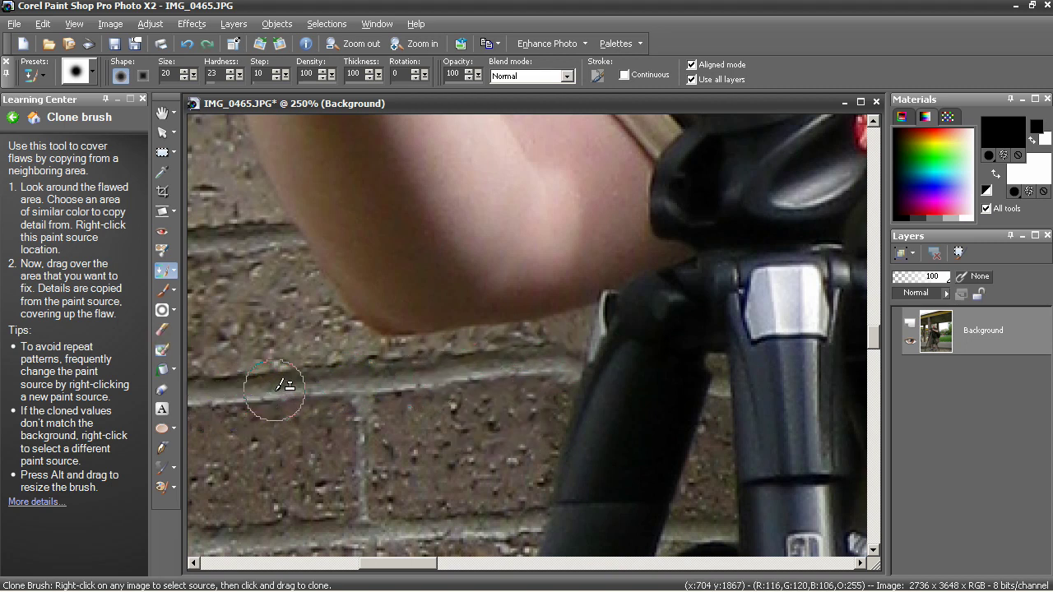
{"action": "mouse_move", "coordinate": [436, 387]}
{"action": "left_mouse_down"}
{"action": "mouse_move", "coordinate": [486, 380]}
{"action": "mouse_move", "coordinate": [454, 381]}
{"action": "left_mouse_up"}
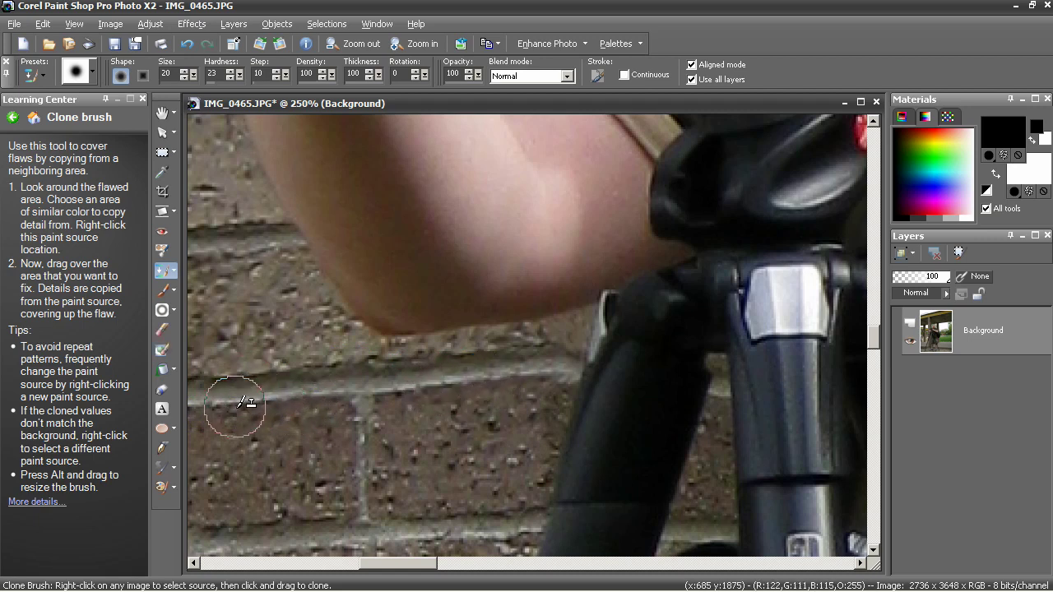
- Resample the mortar line and the brick above it, and clone them over the warped patches between the elbow and tripod leg
{"action": "right_click", "coordinate": [235, 403]}
{"action": "mouse_move", "coordinate": [516, 374]}
{"action": "left_mouse_down"}
{"action": "mouse_move", "coordinate": [553, 369]}
{"action": "mouse_move", "coordinate": [551, 355]}
{"action": "mouse_move", "coordinate": [517, 358]}
{"action": "left_mouse_up"}
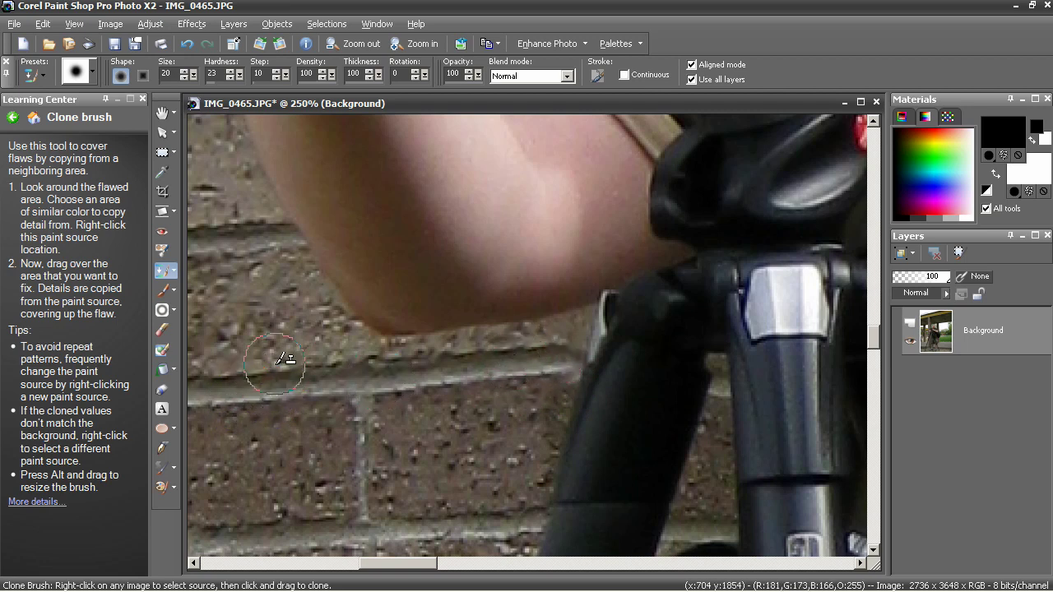
{"action": "right_click", "coordinate": [259, 376]}
{"action": "mouse_move", "coordinate": [444, 362]}
{"action": "left_mouse_down"}
{"action": "mouse_move", "coordinate": [466, 361]}
{"action": "mouse_move", "coordinate": [428, 366]}
{"action": "mouse_move", "coordinate": [556, 348]}
{"action": "left_mouse_up"}
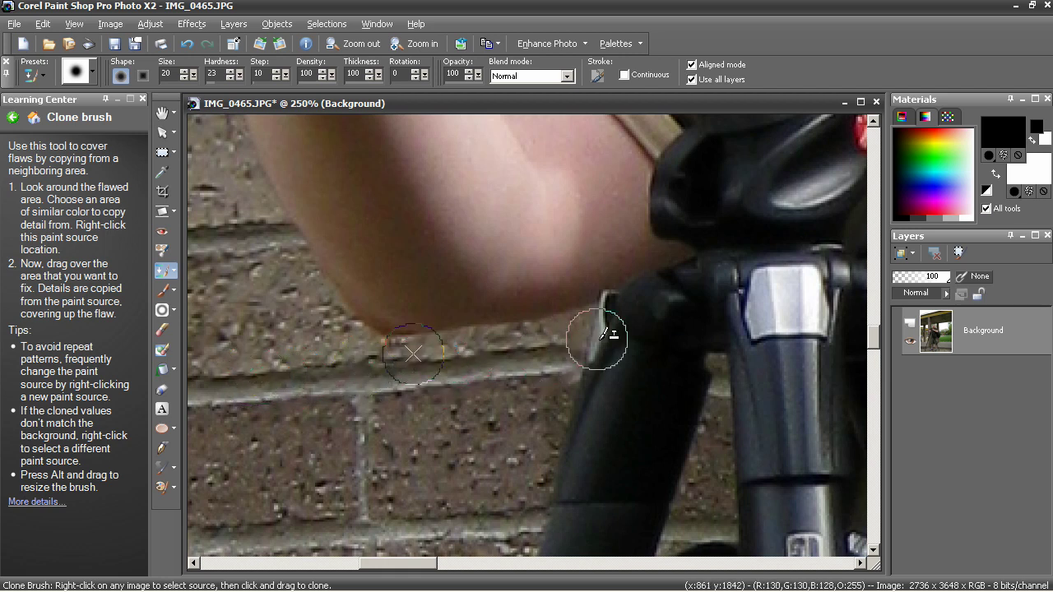
{"action": "scroll", "coordinate": [568, 329], "scroll_direction": "down", "scroll_amount": 7}
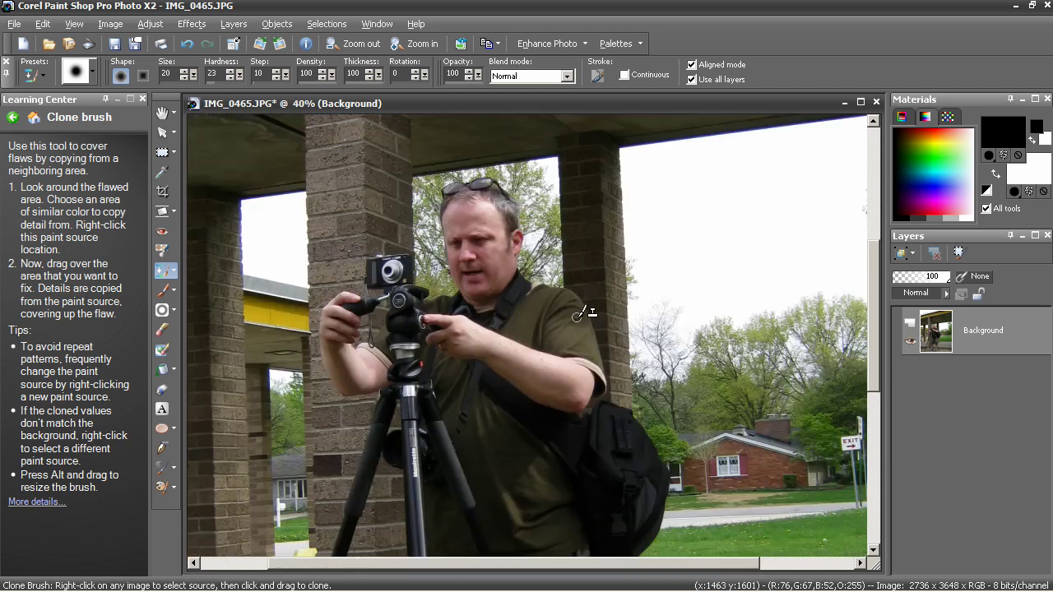
{"action": "scroll", "coordinate": [576, 324], "scroll_direction": "down", "scroll_amount": 2}
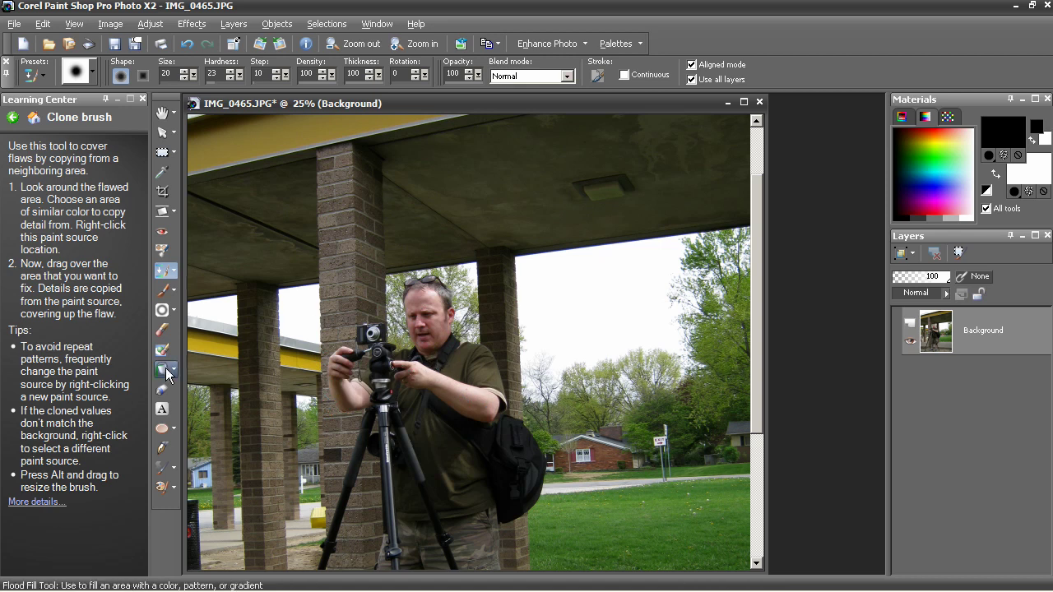
- Switch back to the Warp Brush and reshape the man's lower legs below the shorts at brush size 150
{"action": "left_click", "coordinate": [167, 467]}
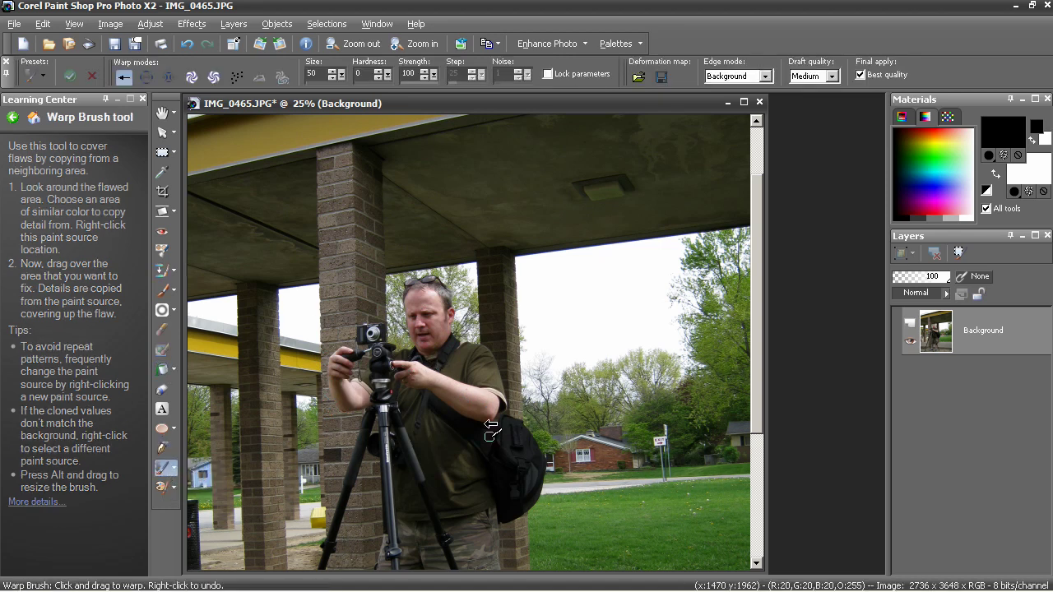
{"action": "scroll", "coordinate": [503, 473], "scroll_direction": "up", "scroll_amount": 4}
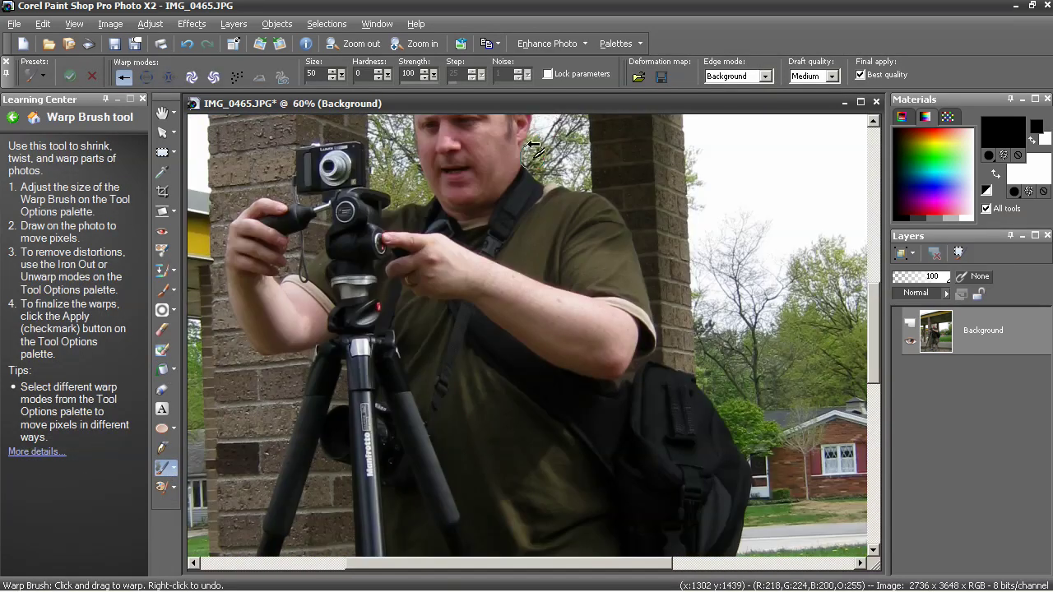
{"action": "scroll", "coordinate": [540, 285], "scroll_direction": "up", "scroll_amount": 2}
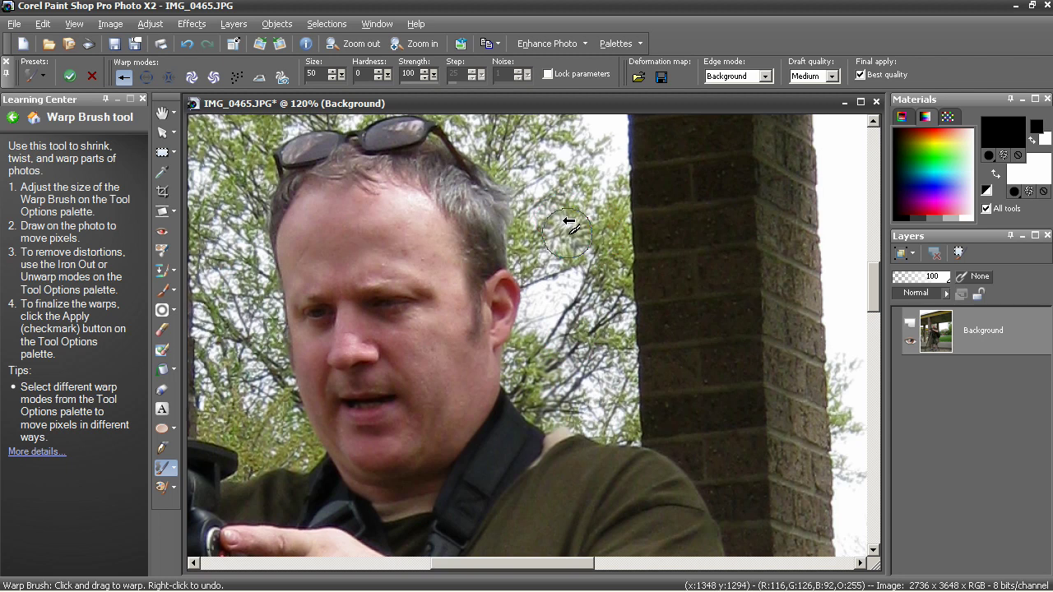
{"action": "scroll", "coordinate": [514, 403], "scroll_direction": "down", "scroll_amount": 2}
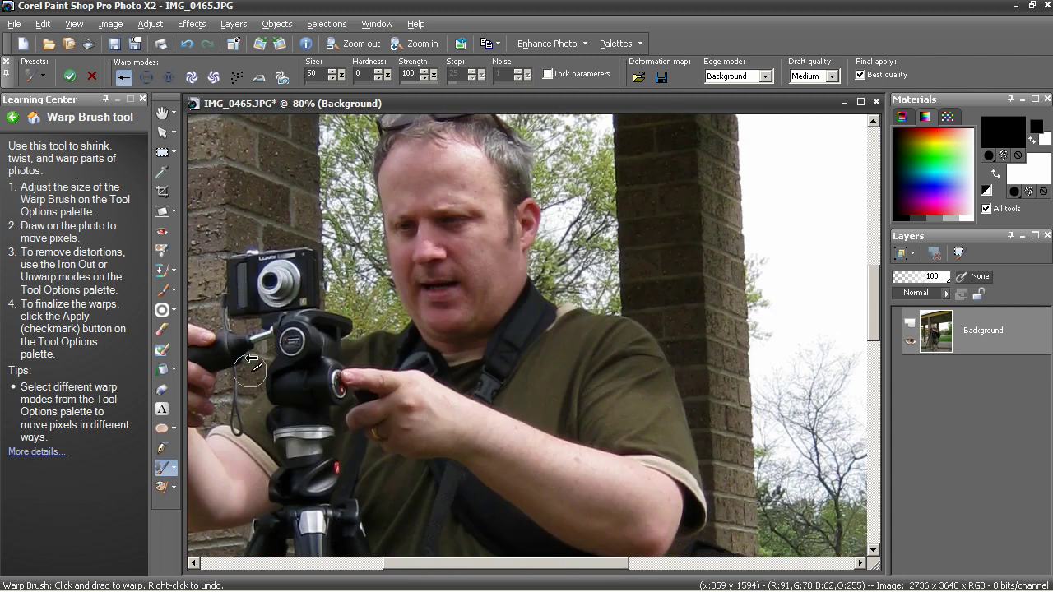
{"action": "scroll", "coordinate": [322, 371], "scroll_direction": "down", "scroll_amount": 2}
{"action": "scroll", "coordinate": [525, 469], "scroll_direction": "up", "scroll_amount": 2}
{"action": "scroll", "coordinate": [574, 496], "scroll_direction": "down", "scroll_amount": 2}
{"action": "scroll", "coordinate": [548, 493], "scroll_direction": "up", "scroll_amount": 2}
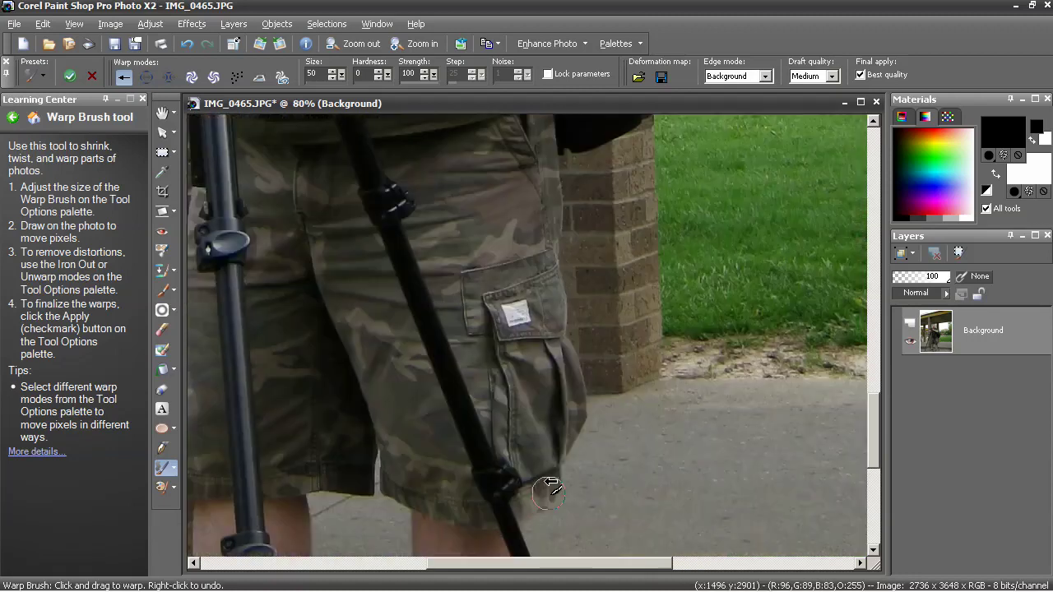
{"action": "scroll", "coordinate": [487, 454], "scroll_direction": "down", "scroll_amount": 5}
{"action": "scroll", "coordinate": [516, 277], "scroll_direction": "up", "scroll_amount": 1}
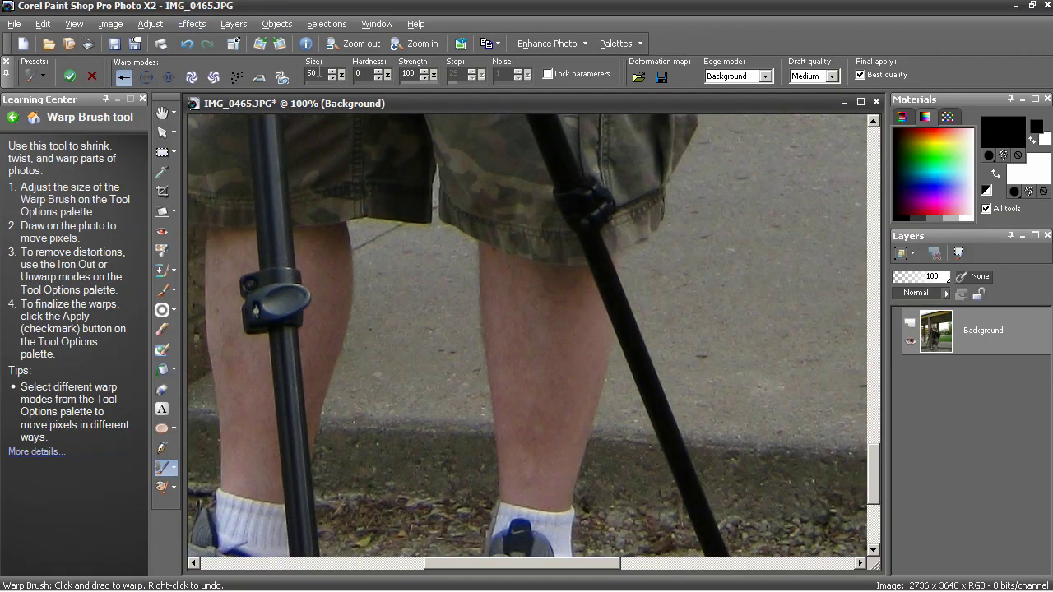
{"action": "type", "text": "150"}
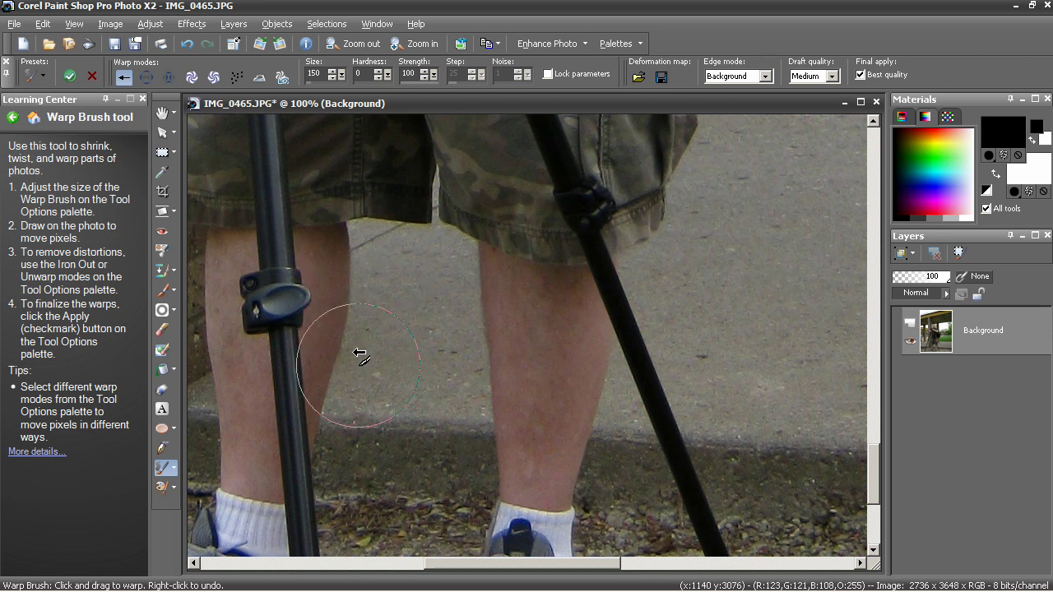
{"action": "left_click_drag", "start_coordinate": [531, 568], "coordinate": [491, 568]}
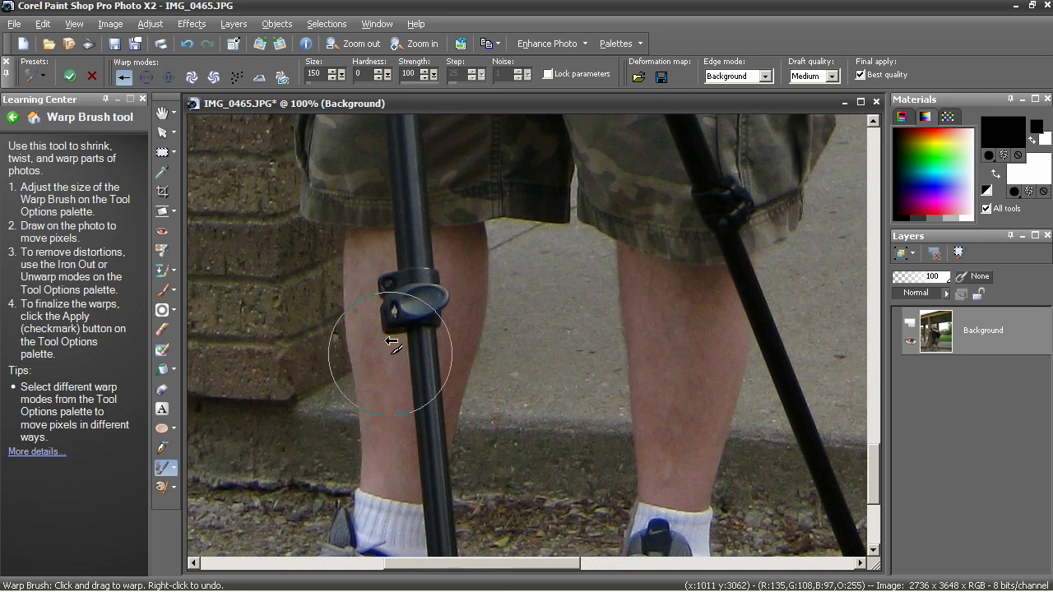
- Bulk up the upper arm under the shirt sleeve in Expand warp mode at brush size 200, undoing the first attempt at size 400
{"action": "scroll", "coordinate": [568, 428], "scroll_direction": "down", "scroll_amount": 3}
{"action": "scroll", "coordinate": [573, 398], "scroll_direction": "down", "scroll_amount": 3}
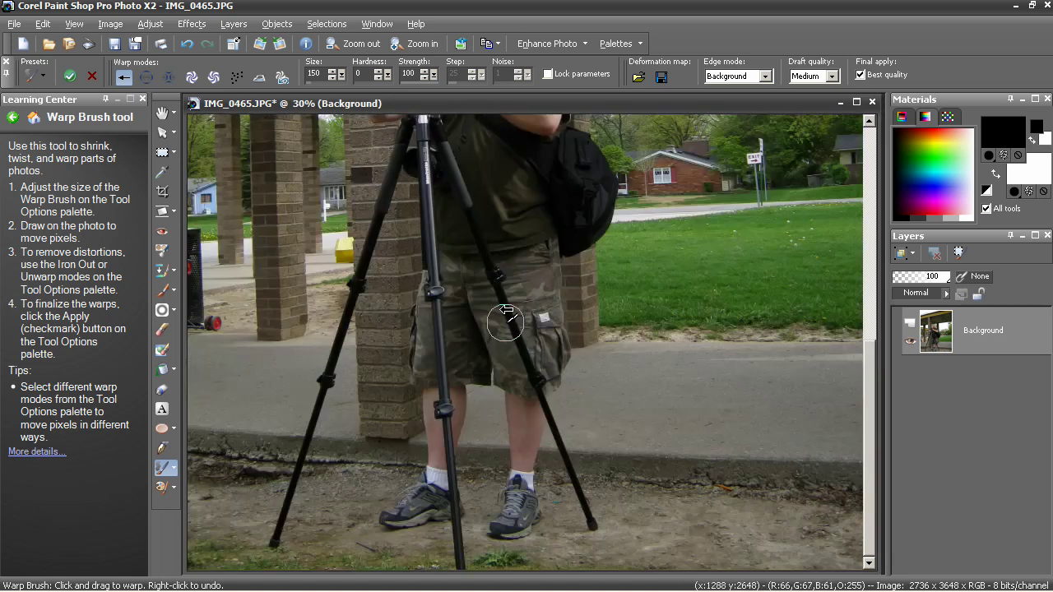
{"action": "scroll", "coordinate": [445, 333], "scroll_direction": "down", "scroll_amount": 1}
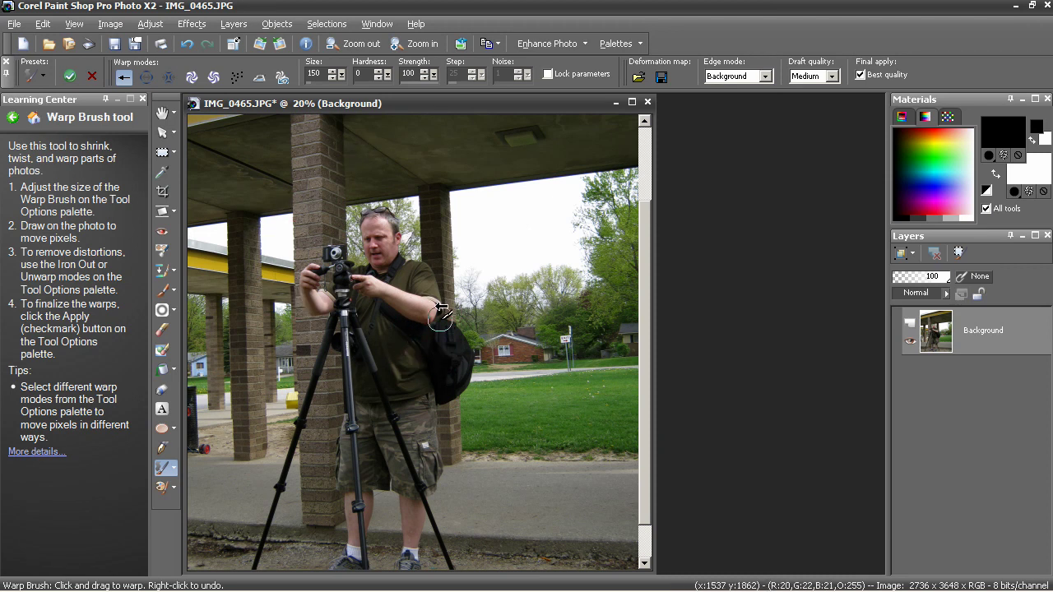
{"action": "scroll", "coordinate": [434, 298], "scroll_direction": "up", "scroll_amount": 4}
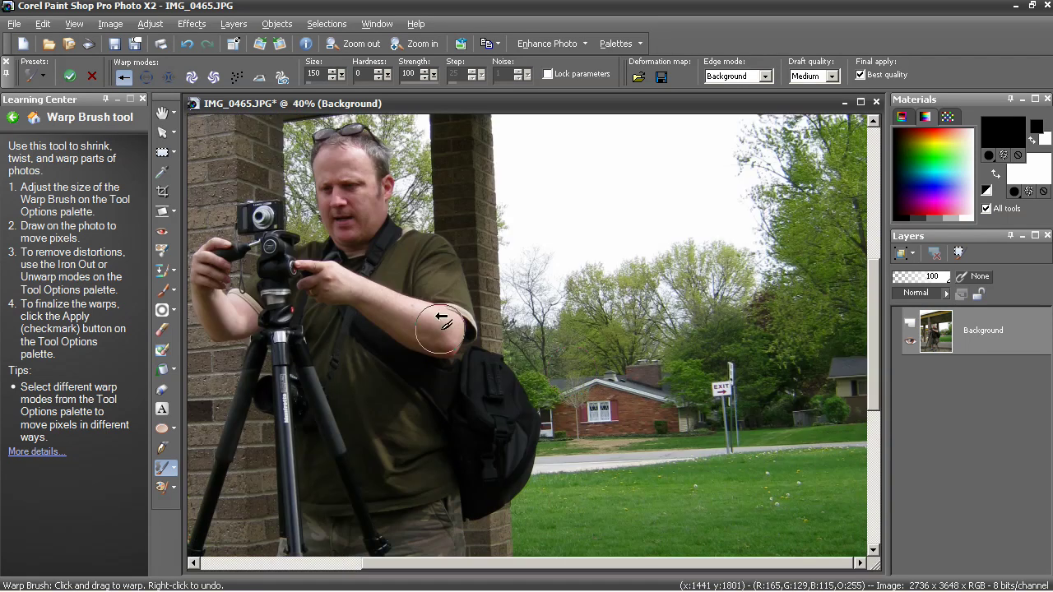
{"action": "scroll", "coordinate": [528, 322], "scroll_direction": "up", "scroll_amount": 2}
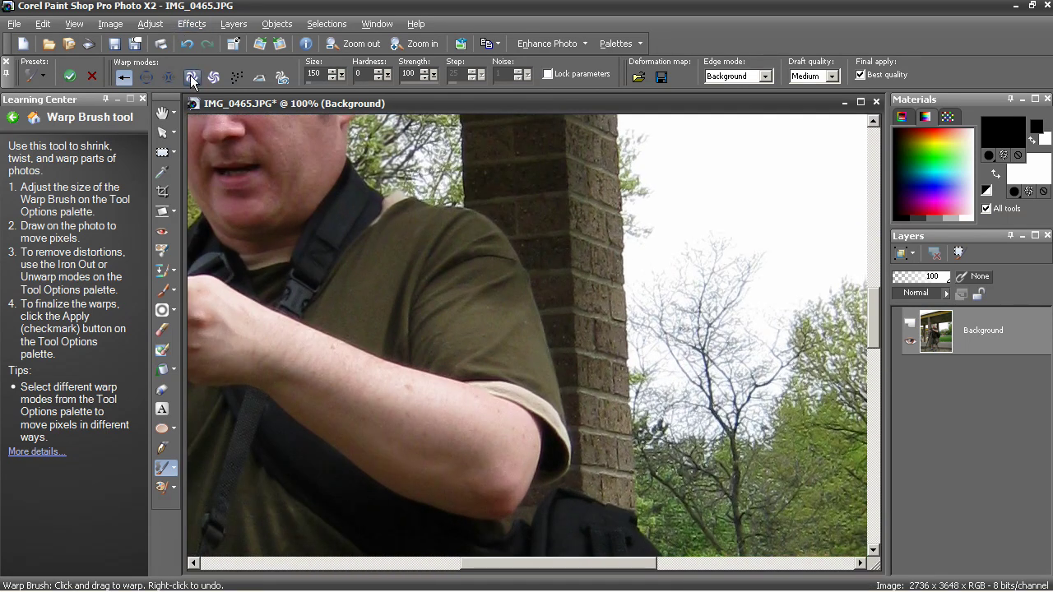
{"action": "left_click", "coordinate": [146, 77]}
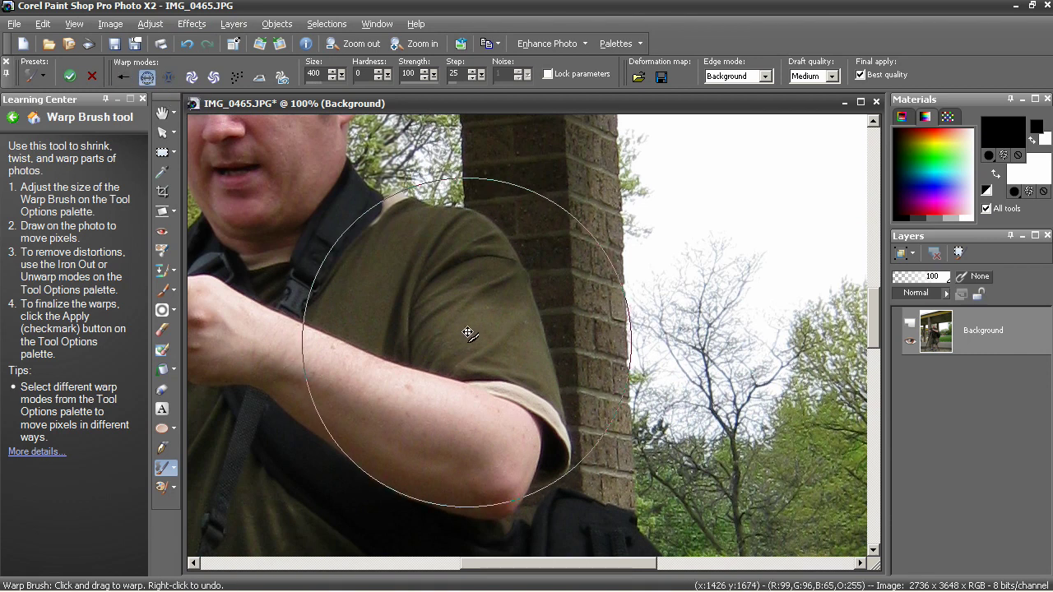
{"action": "left_click", "coordinate": [462, 316]}
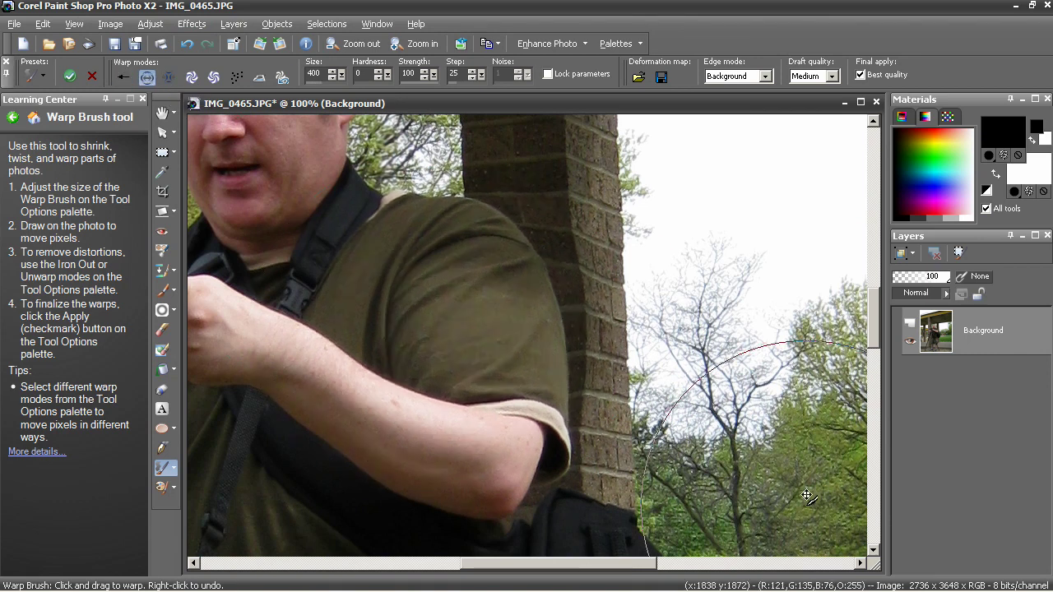
{"action": "scroll", "coordinate": [460, 320], "scroll_direction": "down", "scroll_amount": 2}
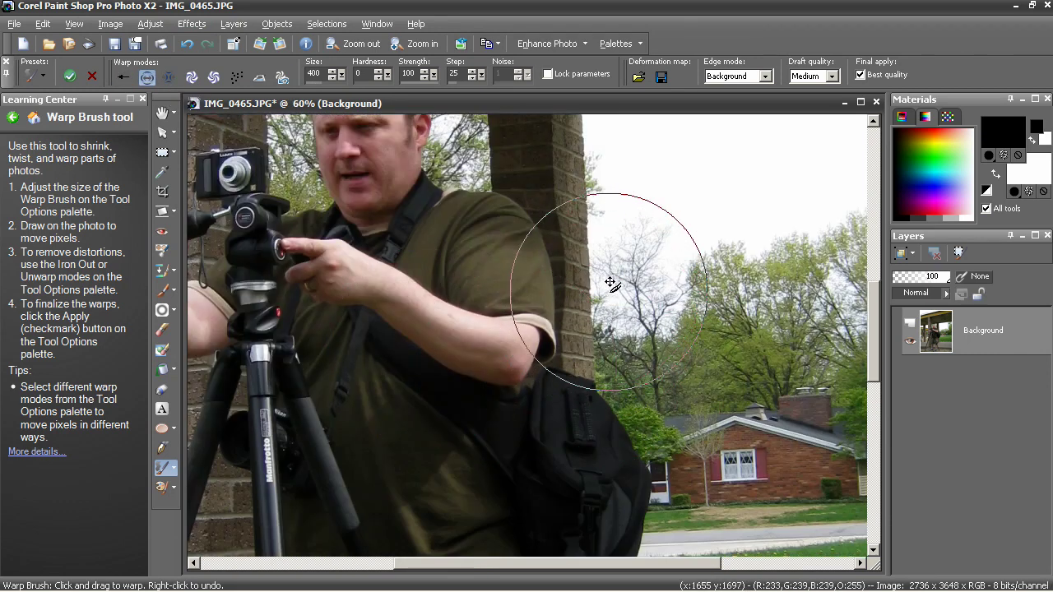
{"action": "left_click", "coordinate": [188, 44]}
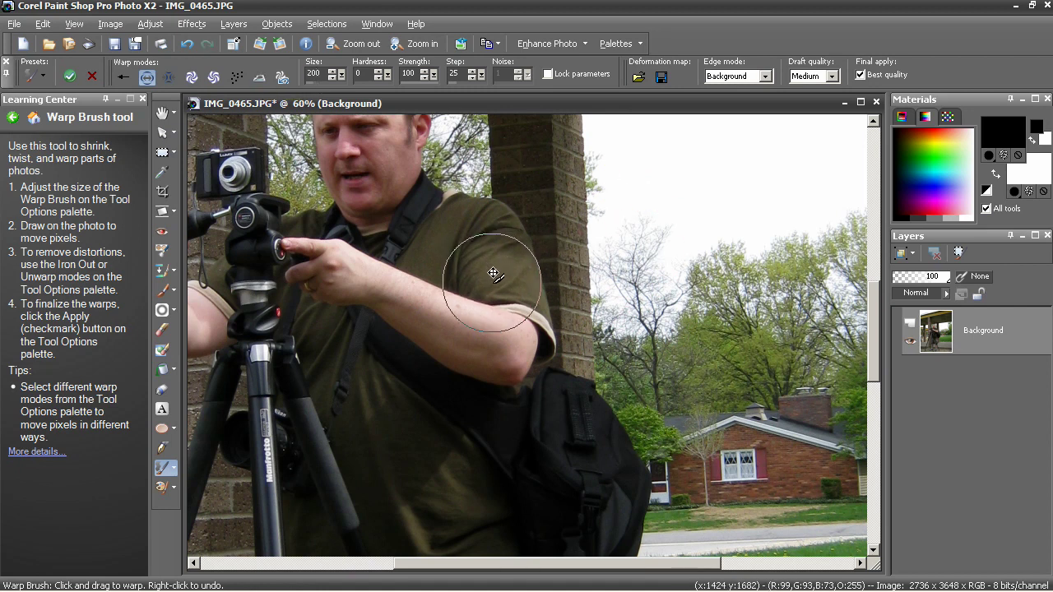
{"action": "mouse_move", "coordinate": [497, 270]}
{"action": "left_mouse_down"}
{"action": "mouse_move", "coordinate": [539, 330]}
{"action": "mouse_move", "coordinate": [559, 278]}
{"action": "mouse_move", "coordinate": [557, 221]}
{"action": "mouse_move", "coordinate": [565, 290]}
{"action": "mouse_move", "coordinate": [497, 287]}
{"action": "left_mouse_up"}
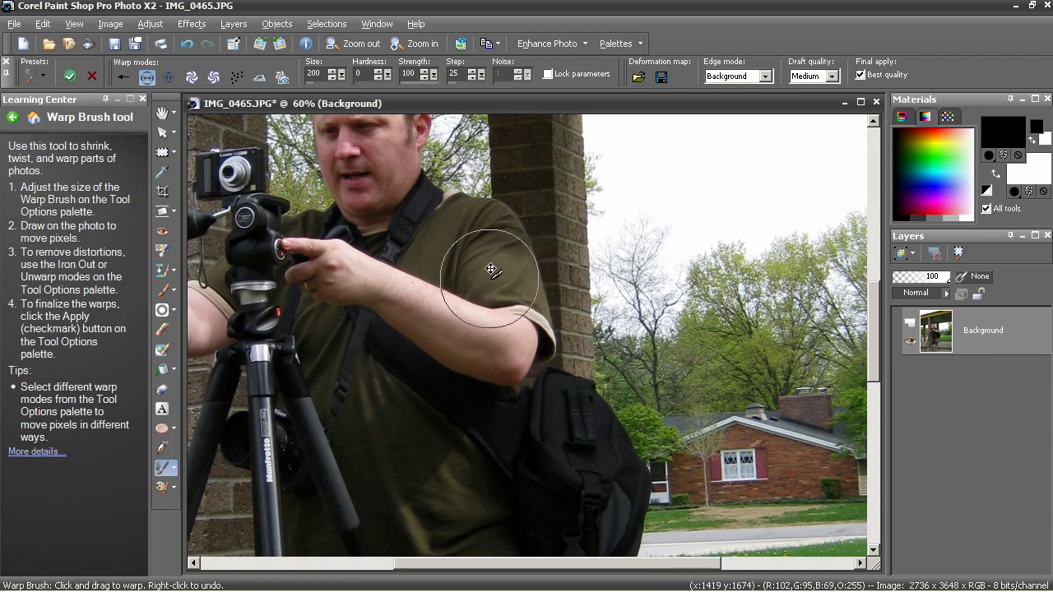
- Try expanding the other upper arm and shirt beside the tripod head at brush size 200, and undo the warp
{"action": "scroll", "coordinate": [314, 325], "scroll_direction": "down", "scroll_amount": 1}
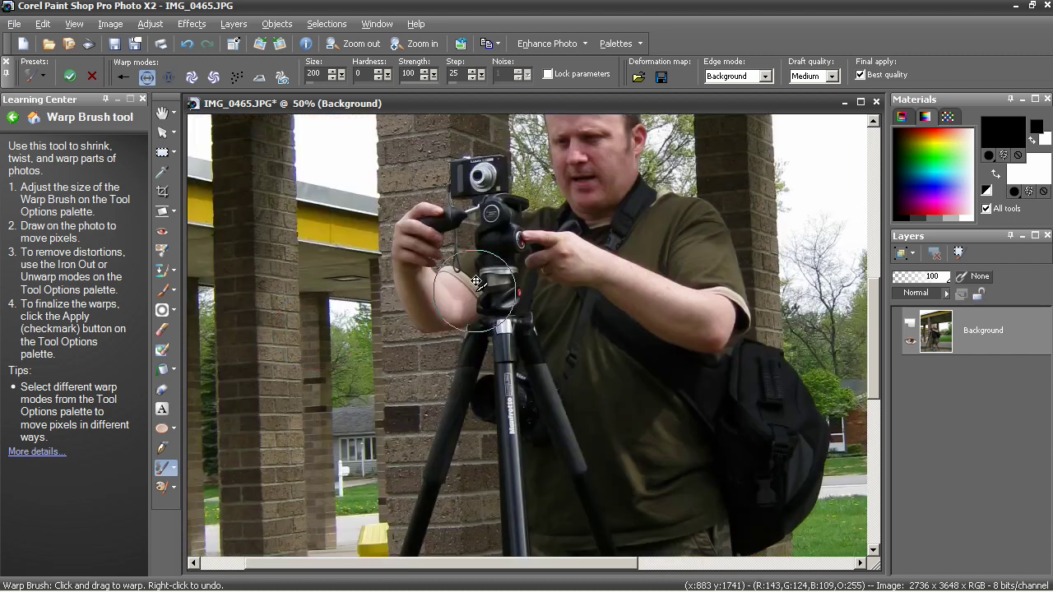
{"action": "scroll", "coordinate": [469, 301], "scroll_direction": "up", "scroll_amount": 1}
{"action": "scroll", "coordinate": [491, 288], "scroll_direction": "up", "scroll_amount": 3}
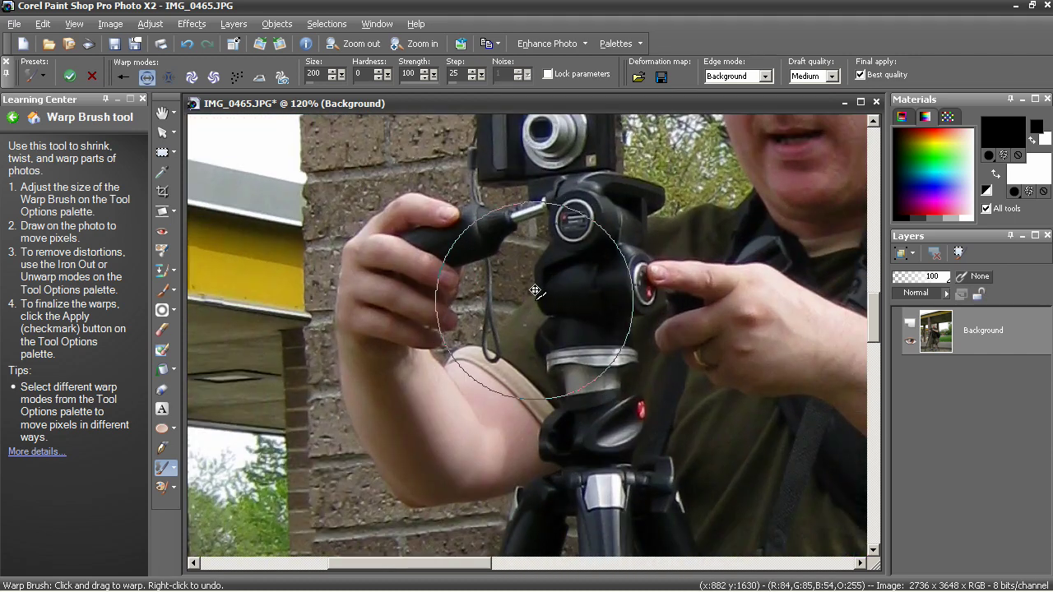
{"action": "left_click", "coordinate": [520, 310]}
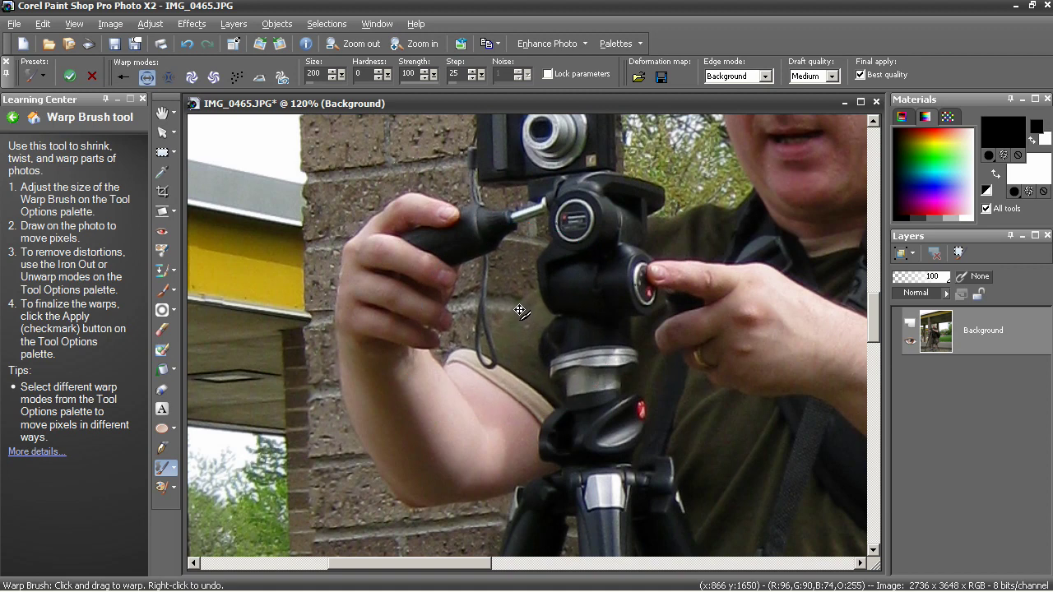
{"action": "right_click", "coordinate": [529, 306]}
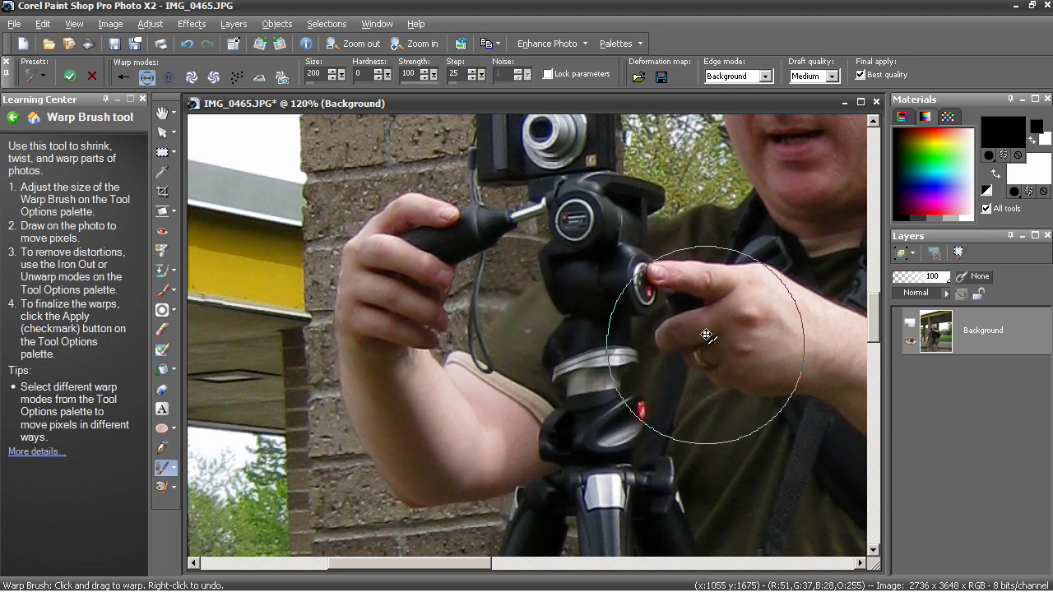
{"action": "left_click", "coordinate": [185, 45]}
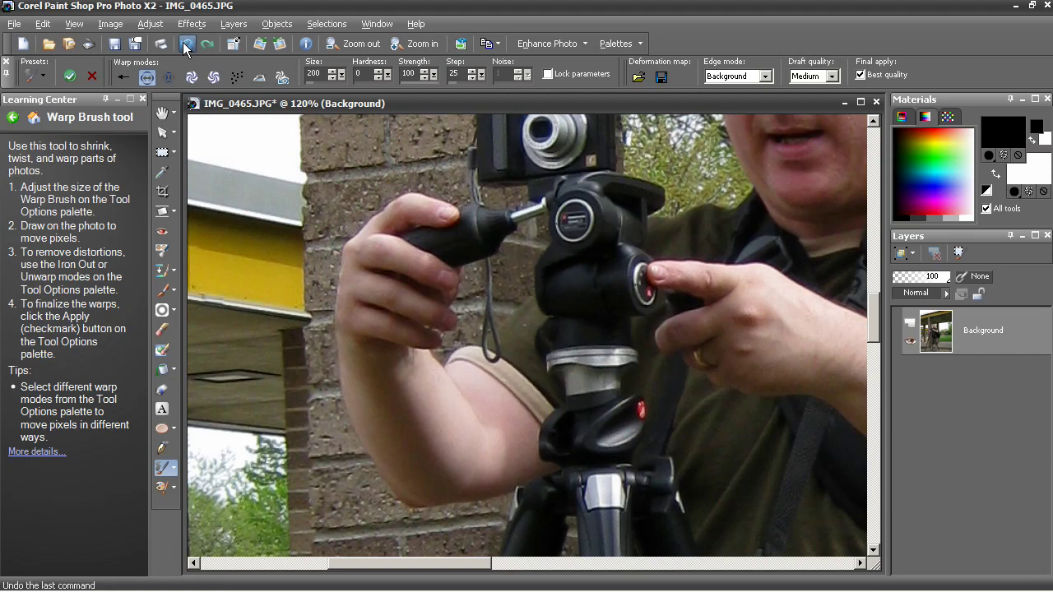
- Bring the man's lower legs and shoes into view for the size 200 expand brush
{"action": "scroll", "coordinate": [594, 413], "scroll_direction": "down", "scroll_amount": 1}
{"action": "scroll", "coordinate": [594, 413], "scroll_direction": "down", "scroll_amount": 3}
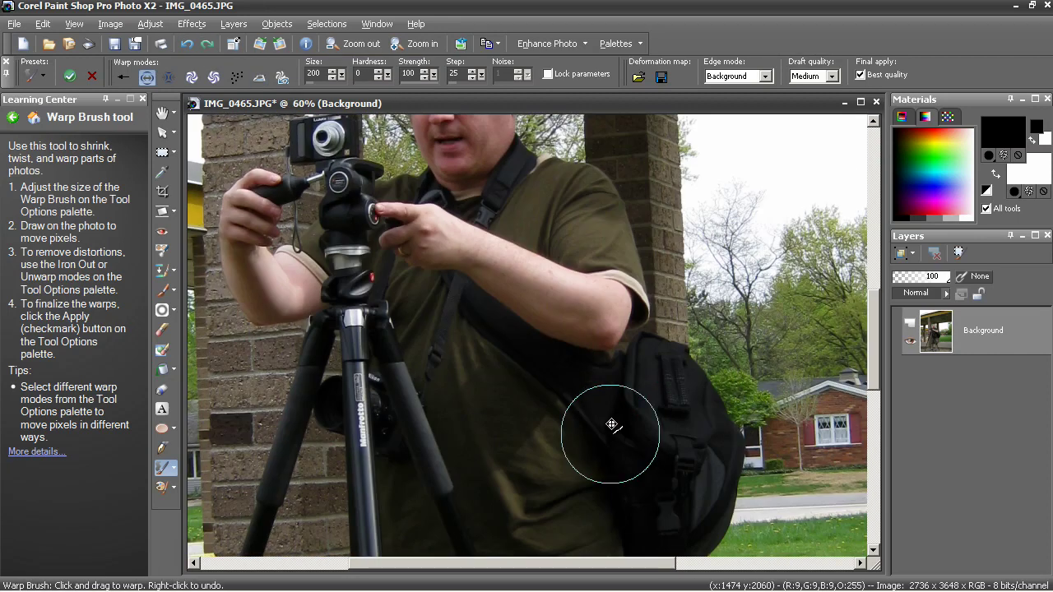
{"action": "scroll", "coordinate": [534, 442], "scroll_direction": "down", "scroll_amount": 3}
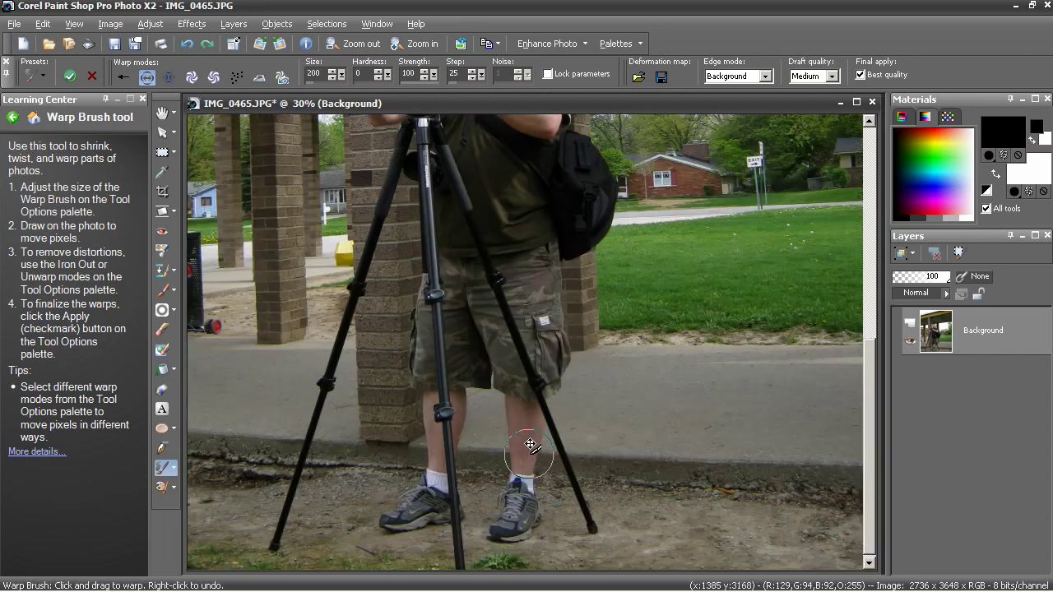